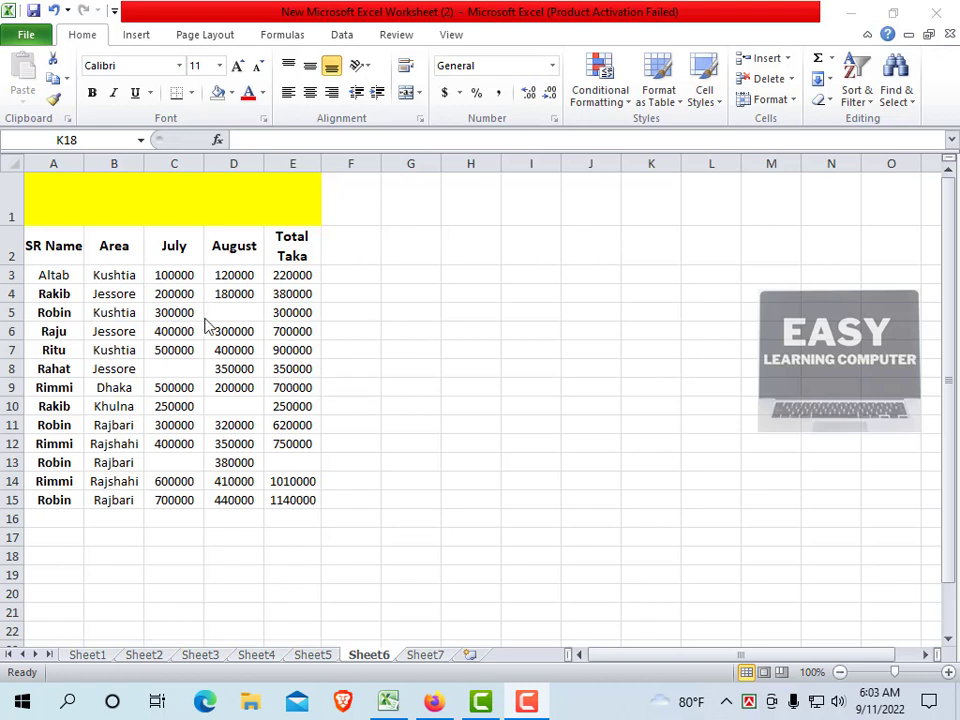
Start a Greater Than highlight rule on the July and August figures in C3:D15 with 200000 as the threshold.
click(150, 274)
click(410, 387)
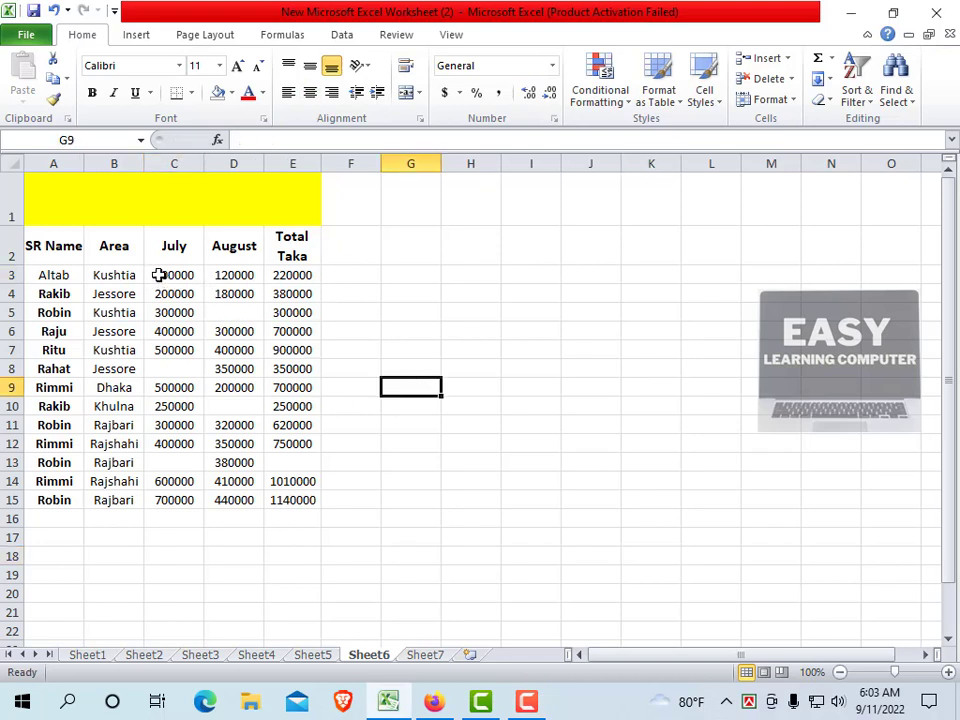
drag(161, 275, 236, 499)
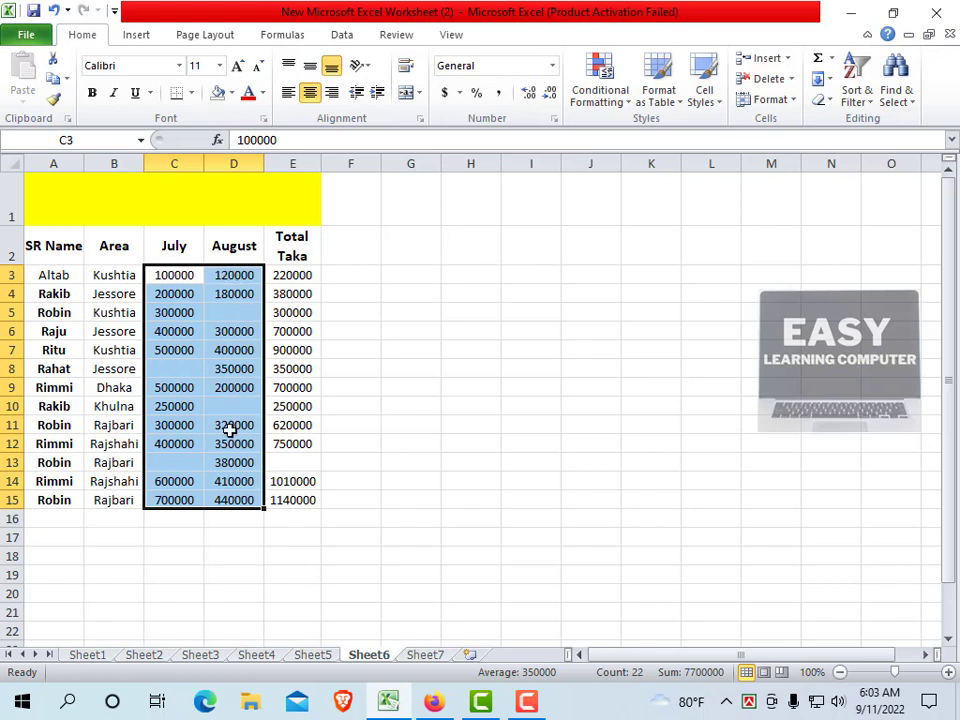
click(612, 104)
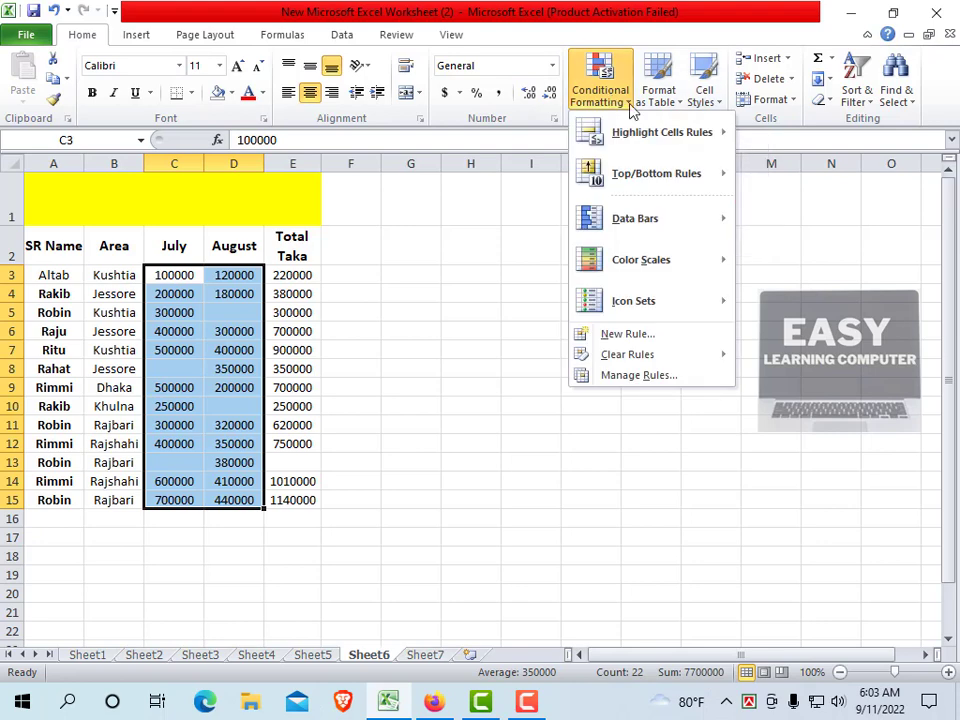
mouse_move(641, 142)
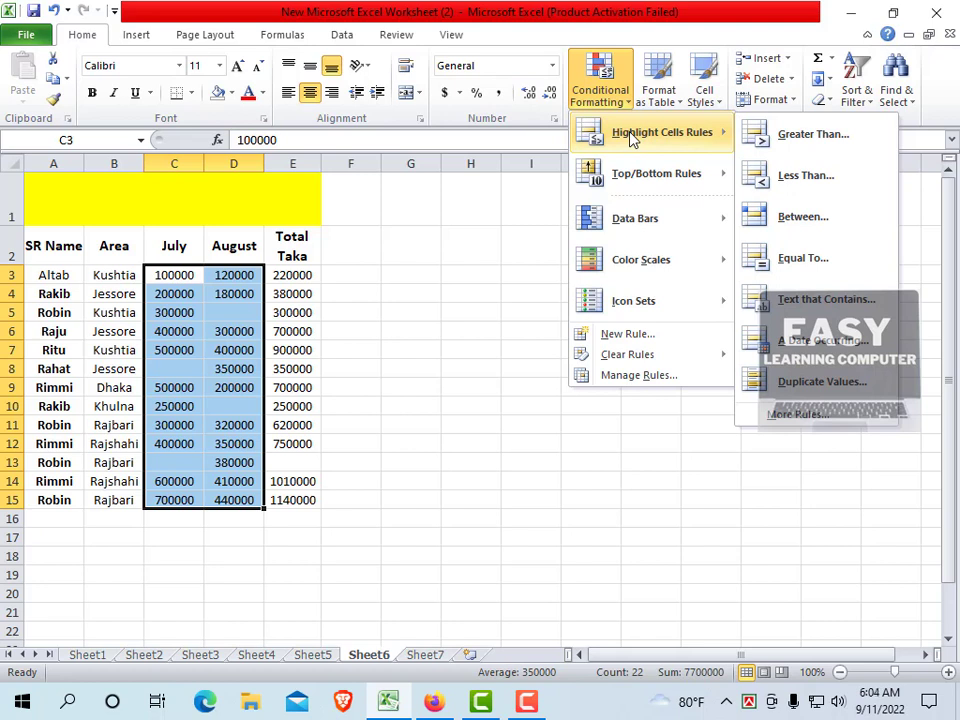
click(793, 146)
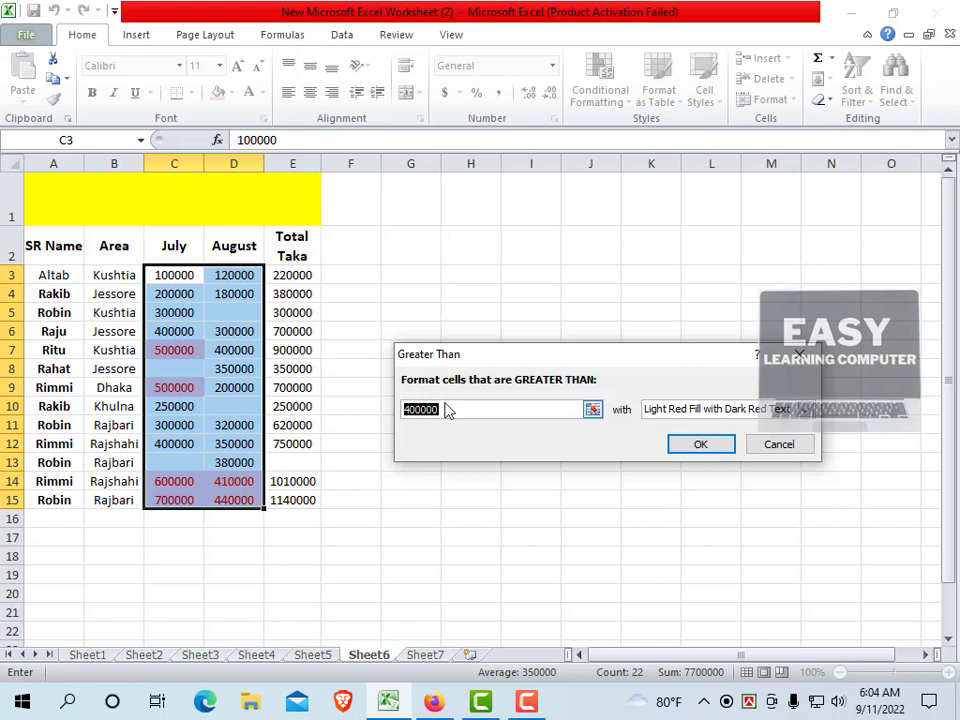
text(200000)
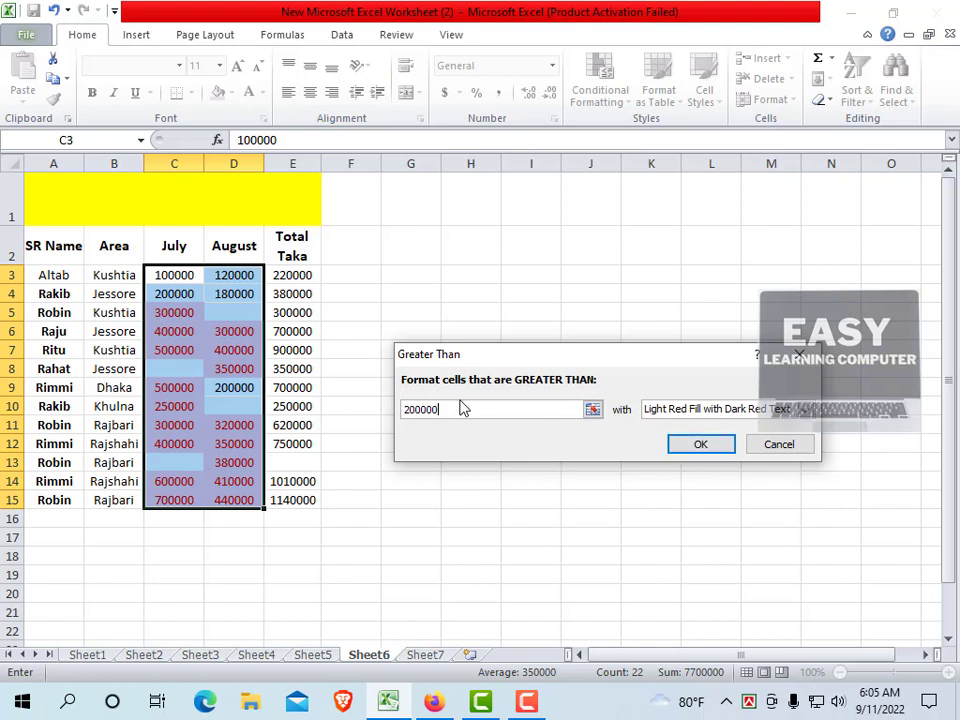
Give the Greater Than rule a custom format with the aqua theme font color and apply it.
click(806, 410)
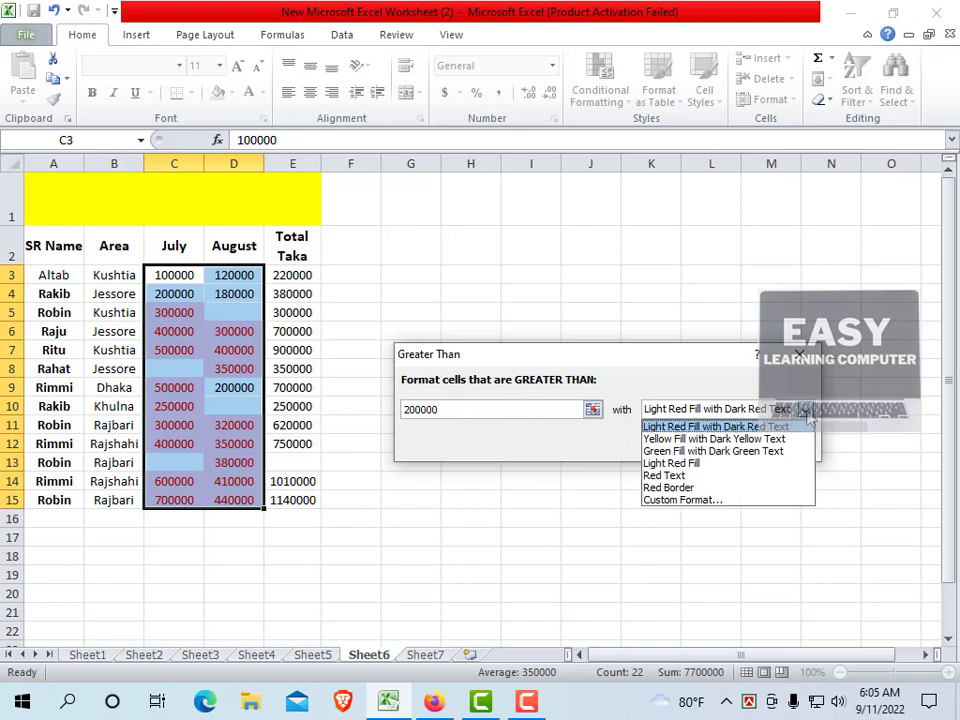
click(666, 502)
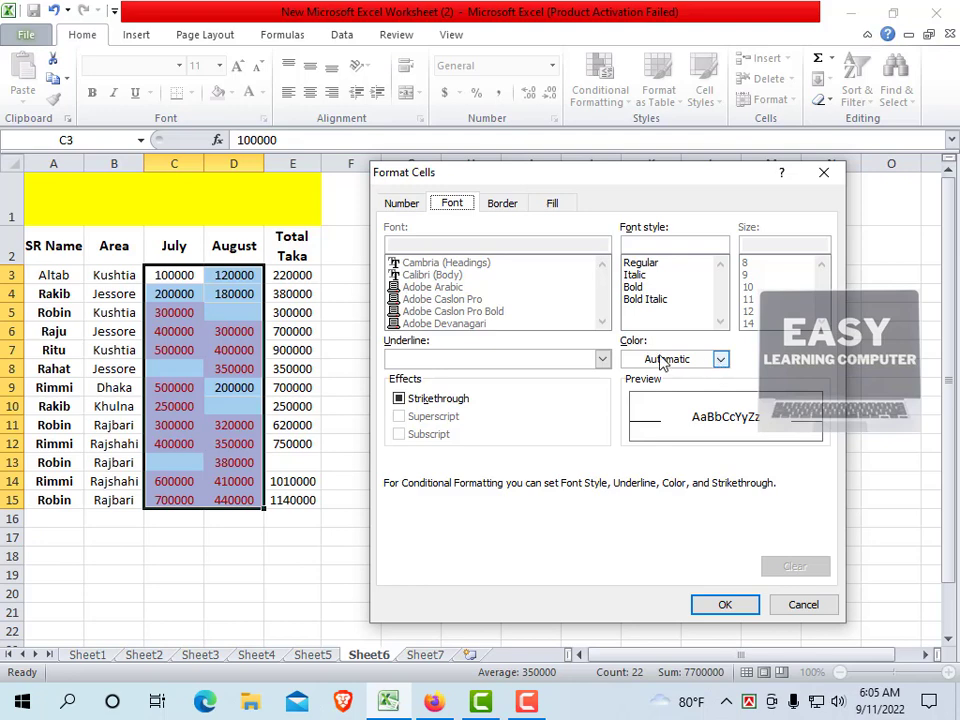
click(718, 360)
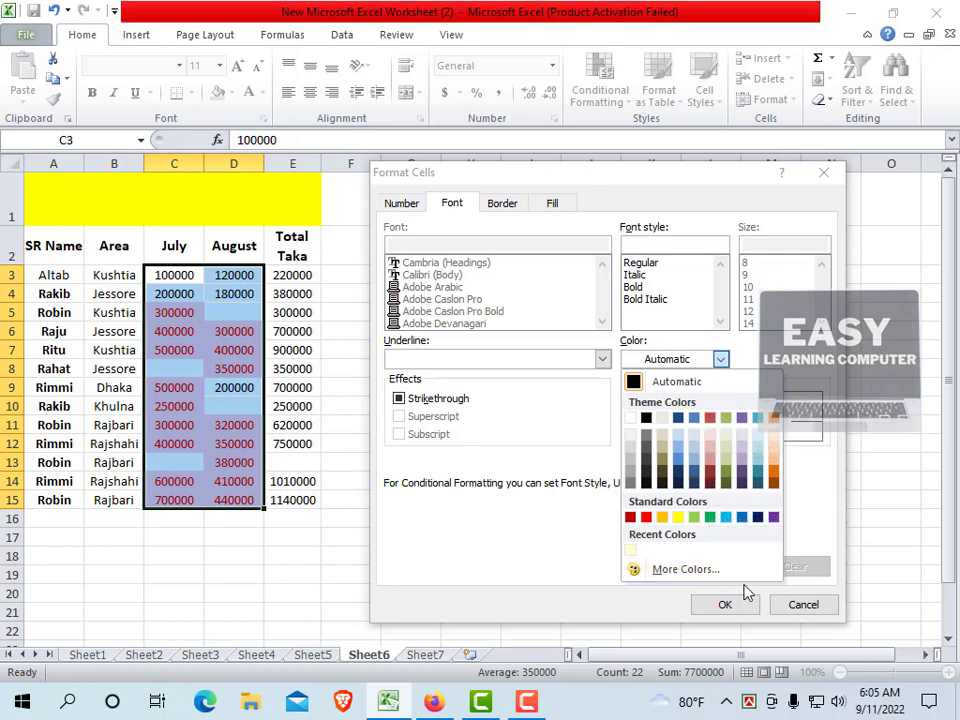
click(678, 518)
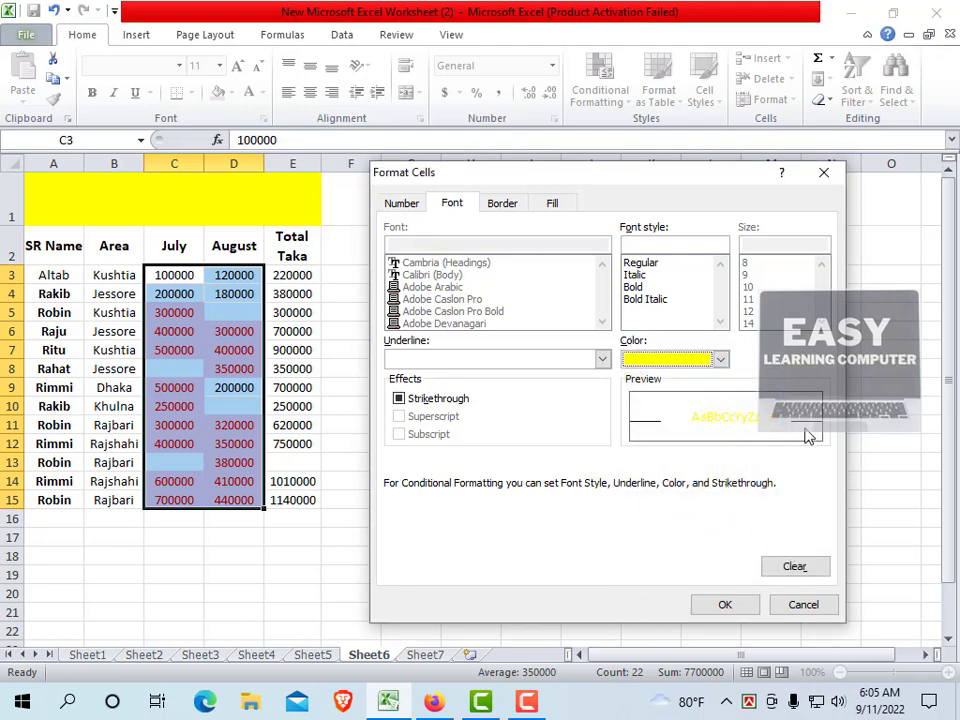
click(720, 362)
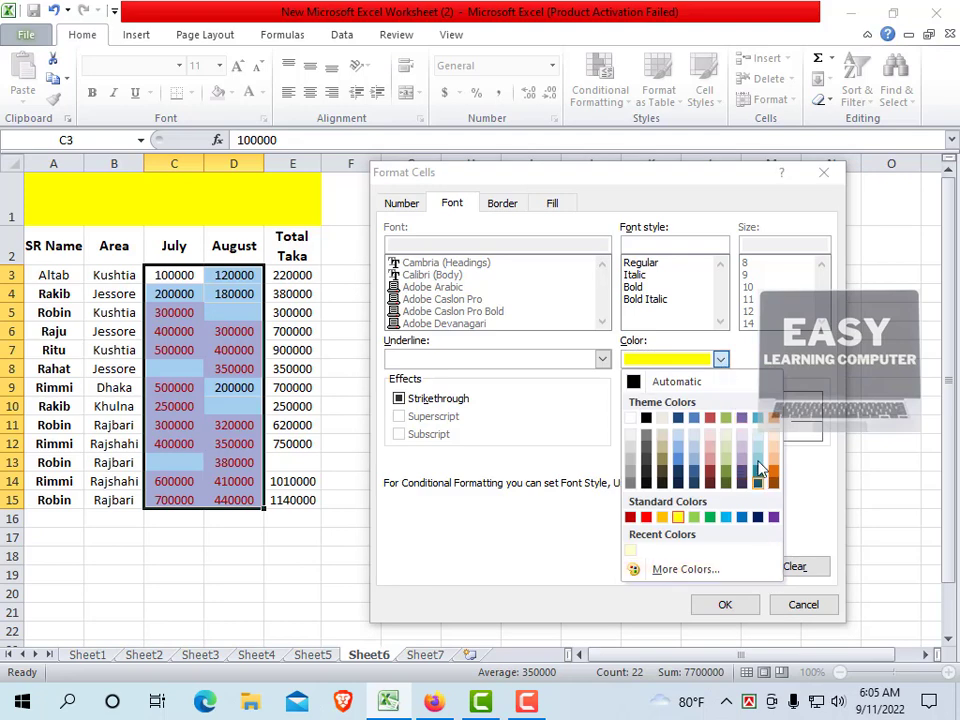
click(757, 419)
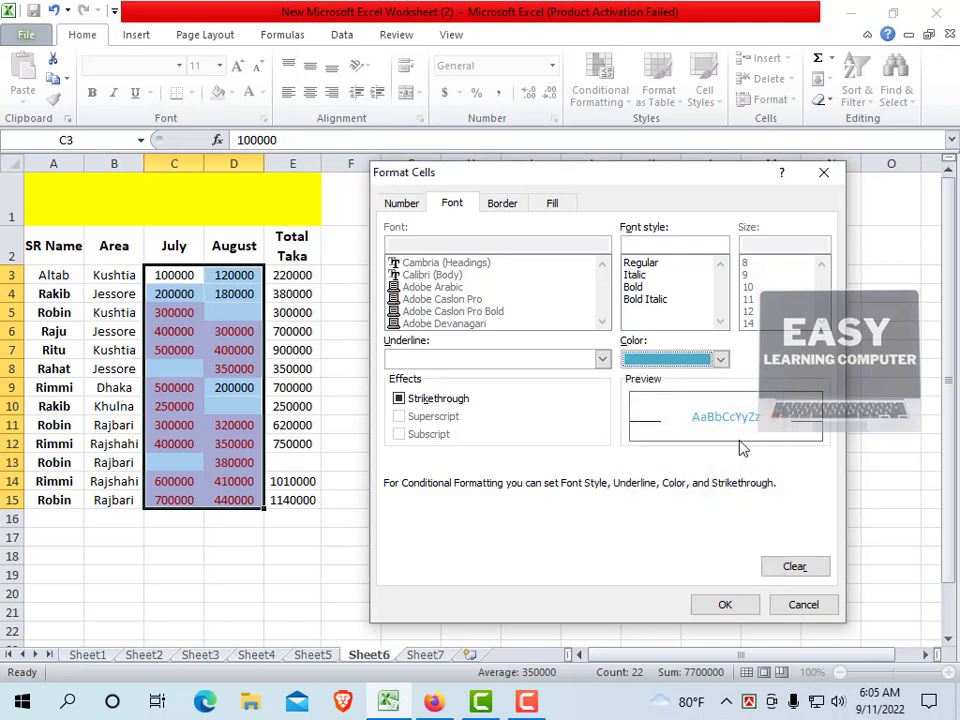
click(724, 606)
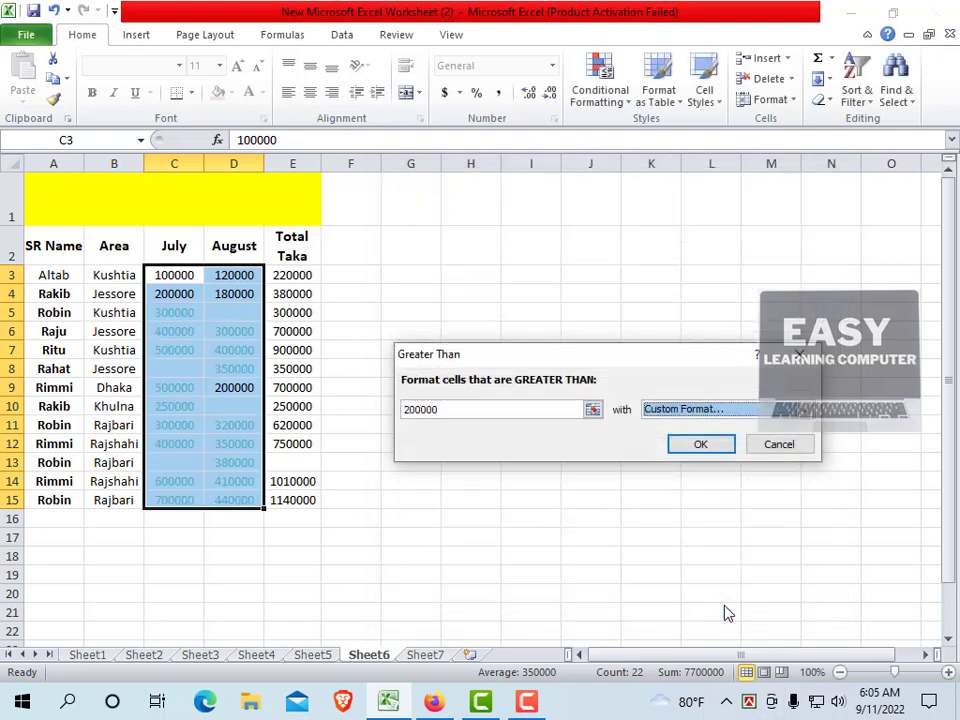
click(698, 446)
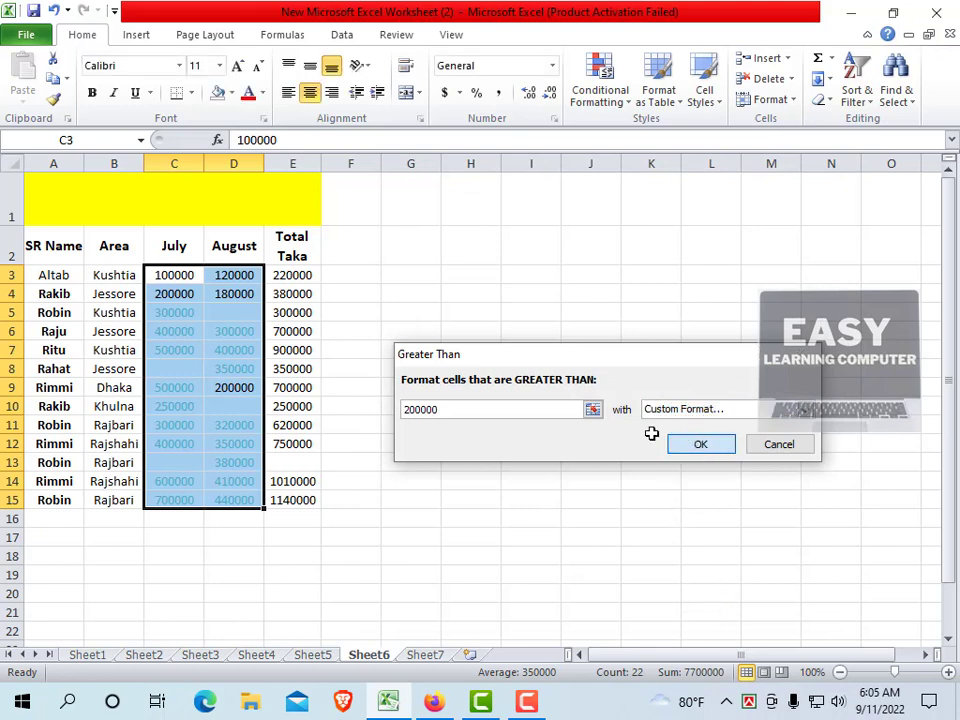
click(224, 404)
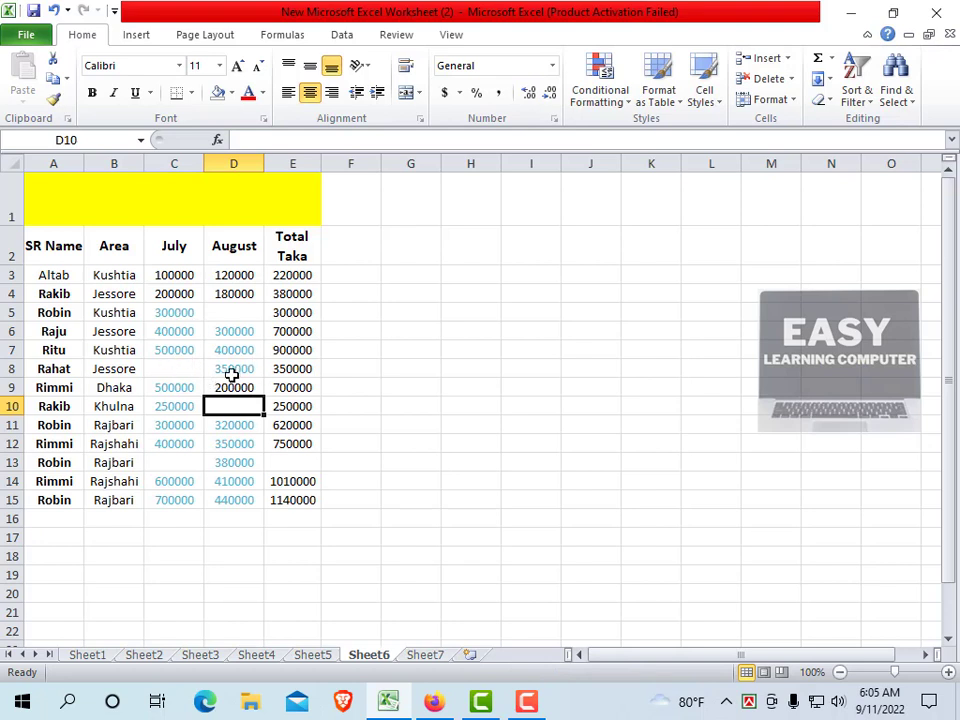
click(159, 272)
drag(159, 272, 162, 388)
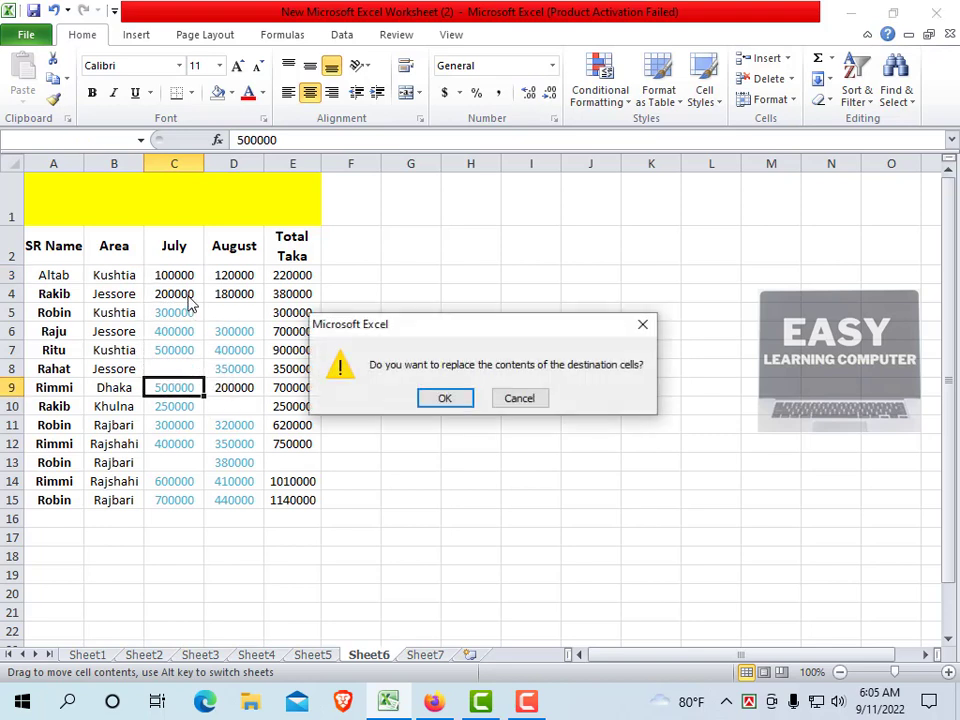
key(Escape)
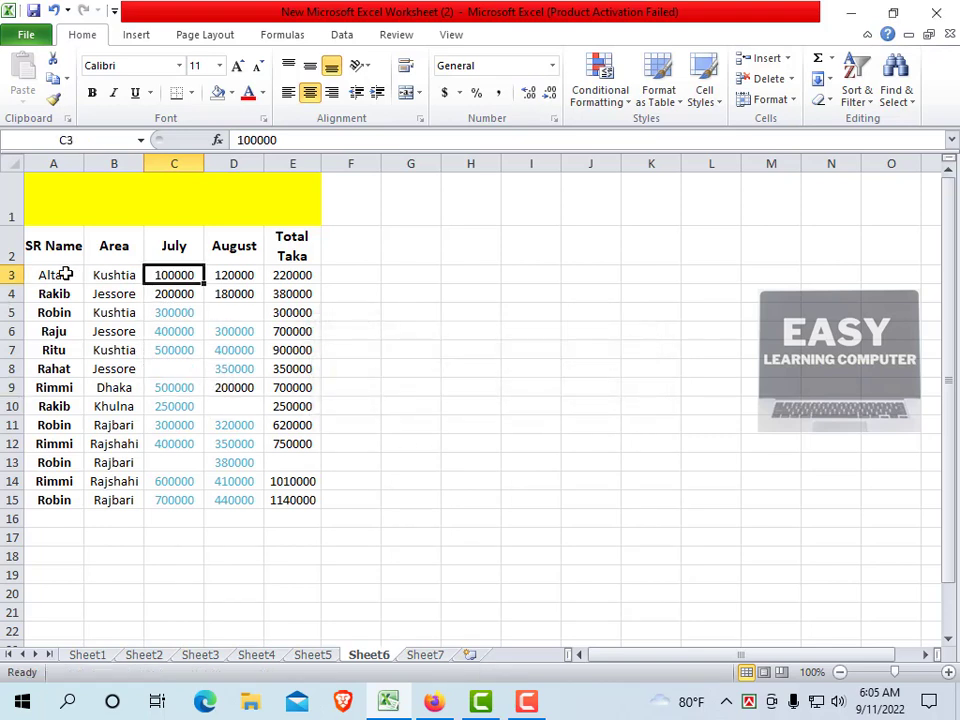
Start a Less Than highlight rule on the July and August figures in C3:D15 with 400000 as the threshold.
click(154, 296)
click(160, 279)
drag(160, 283, 251, 497)
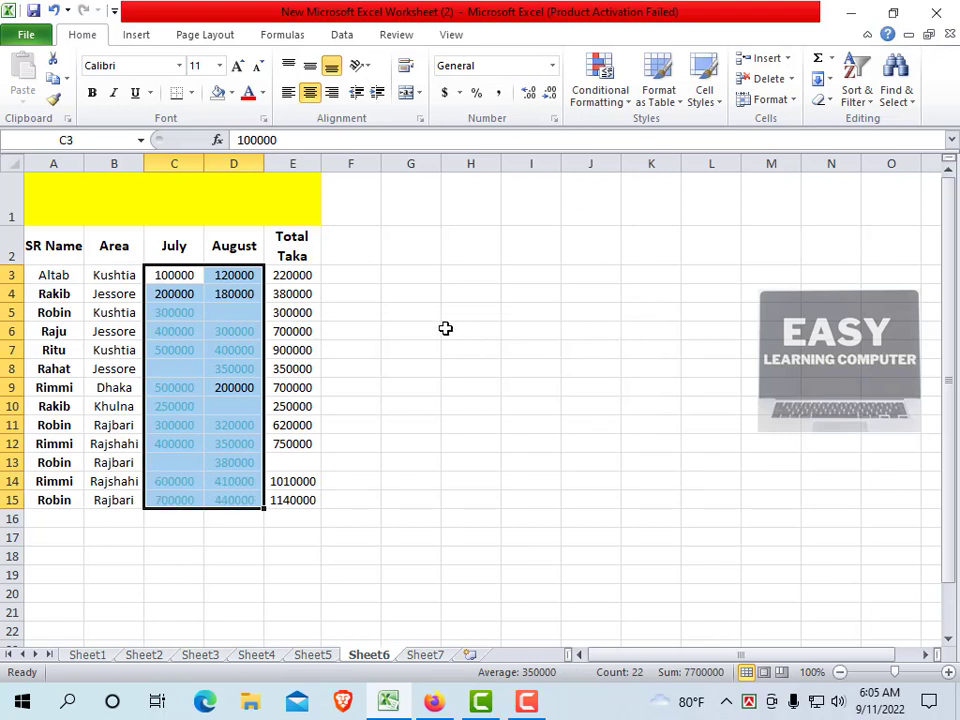
click(621, 111)
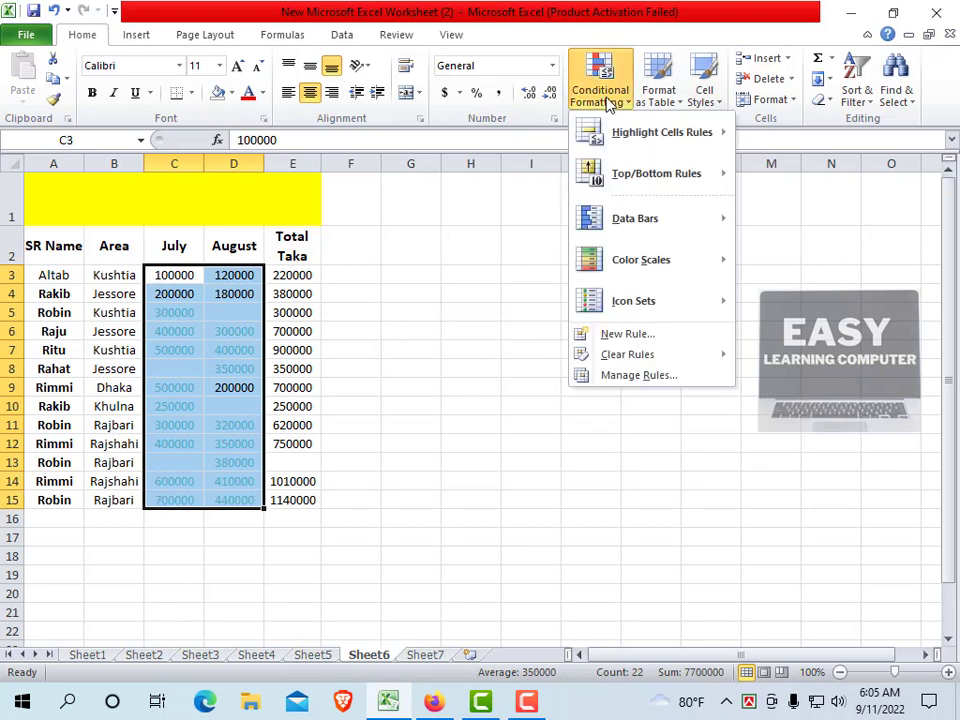
mouse_move(638, 135)
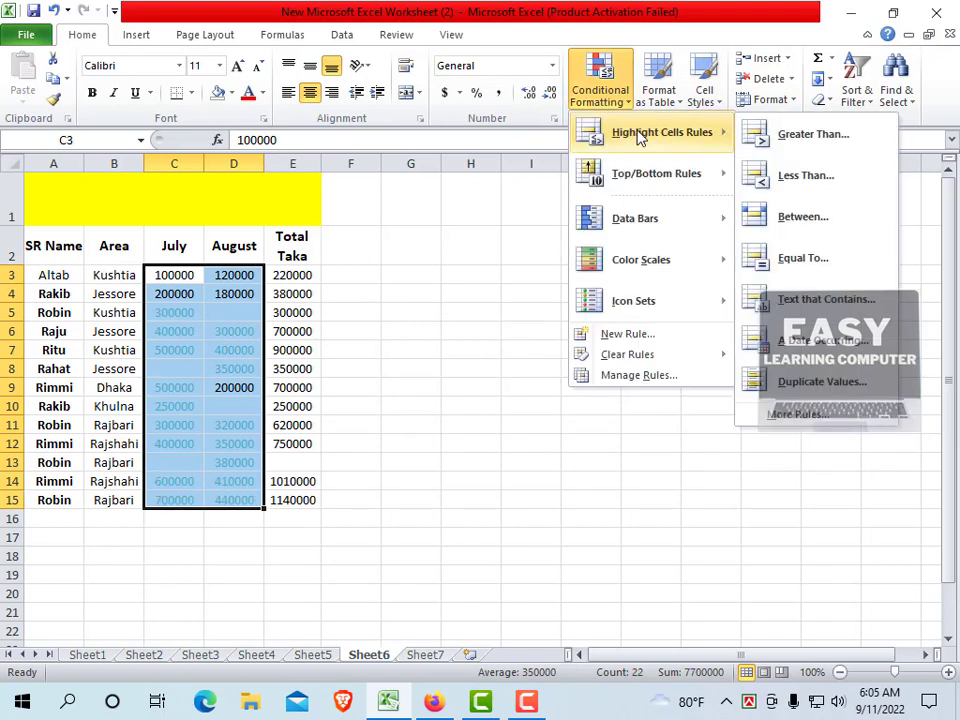
click(800, 182)
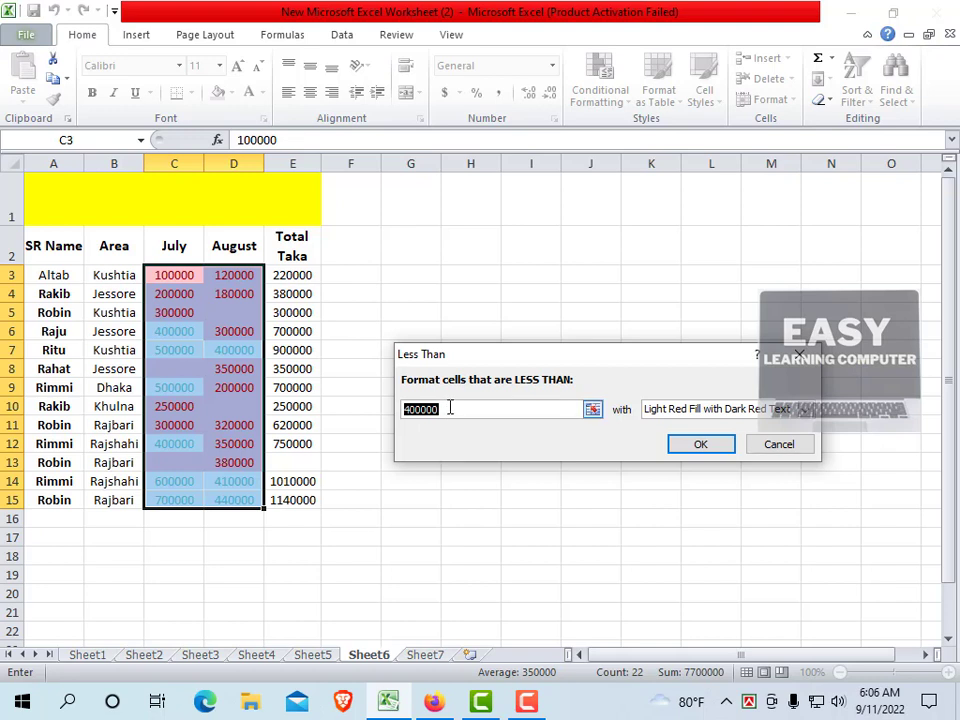
text(4)
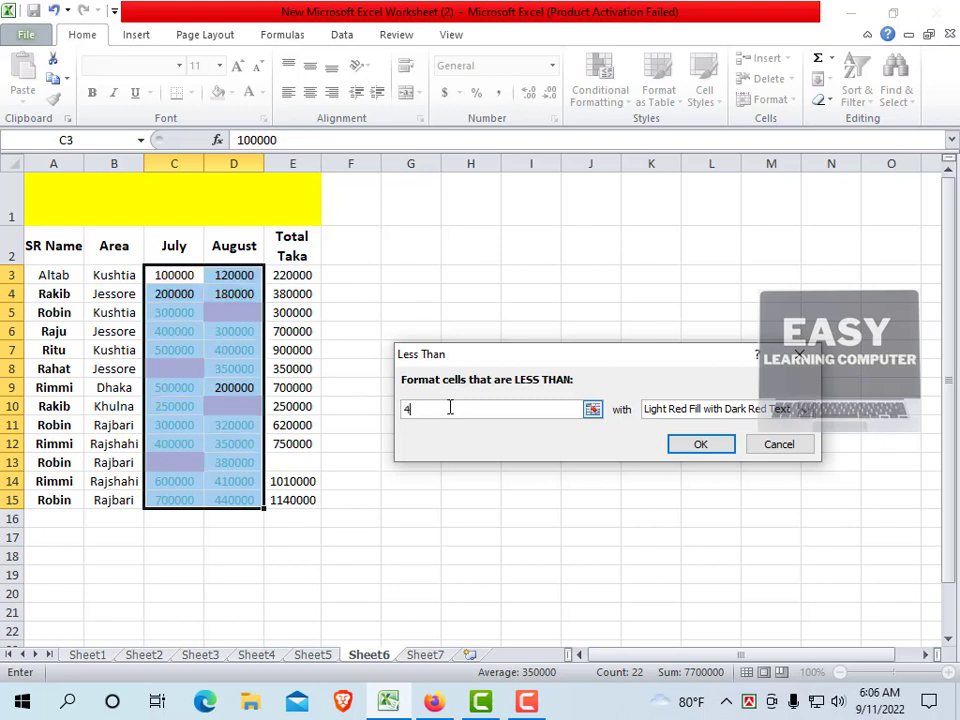
text(00000)
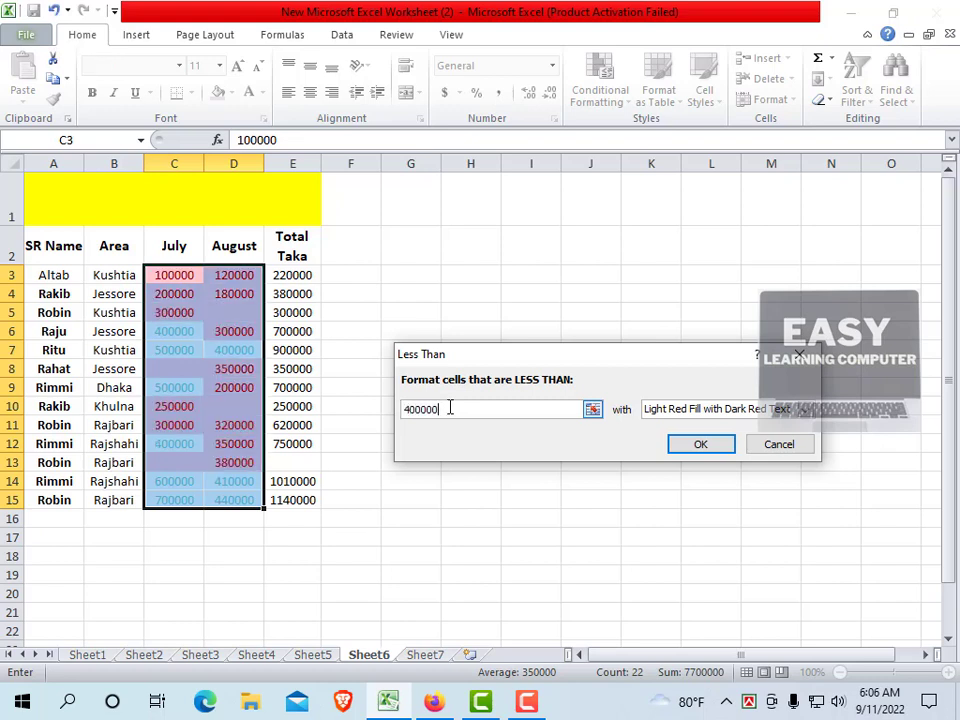
text(0)
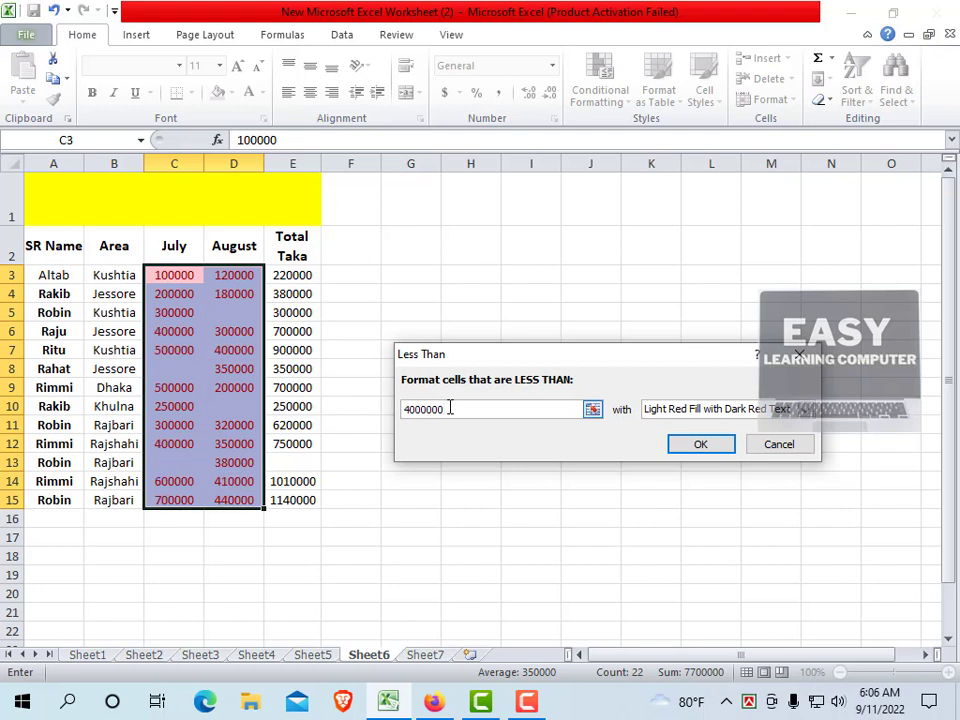
key(BackSpace)
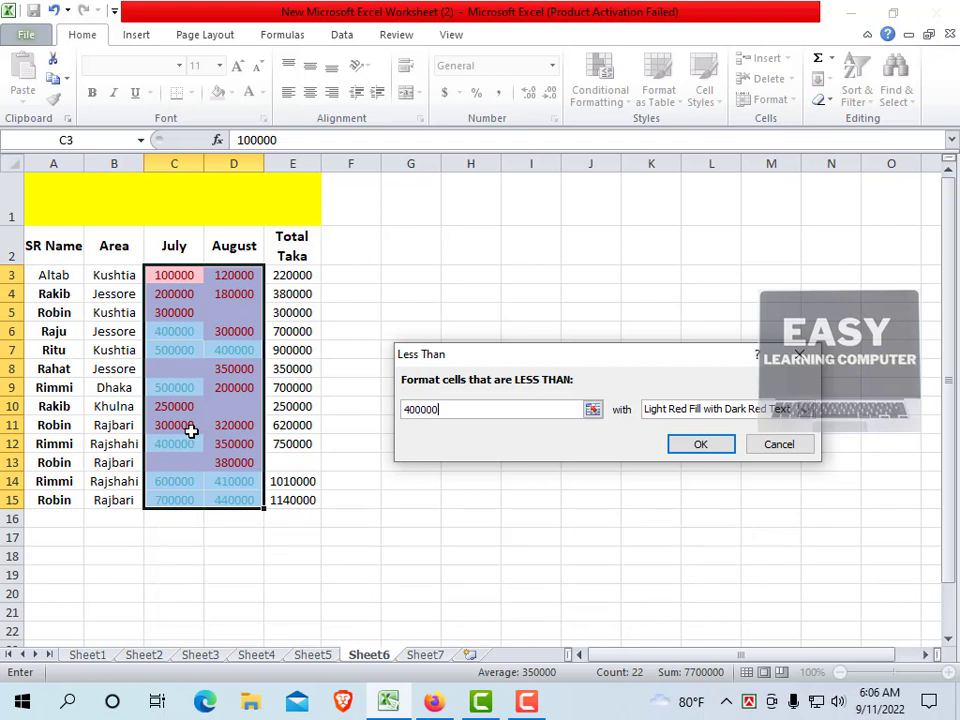
Try the Green Fill with Dark Green Text and Yellow Fill with Dark Yellow Text presets on the Less Than rule.
click(805, 410)
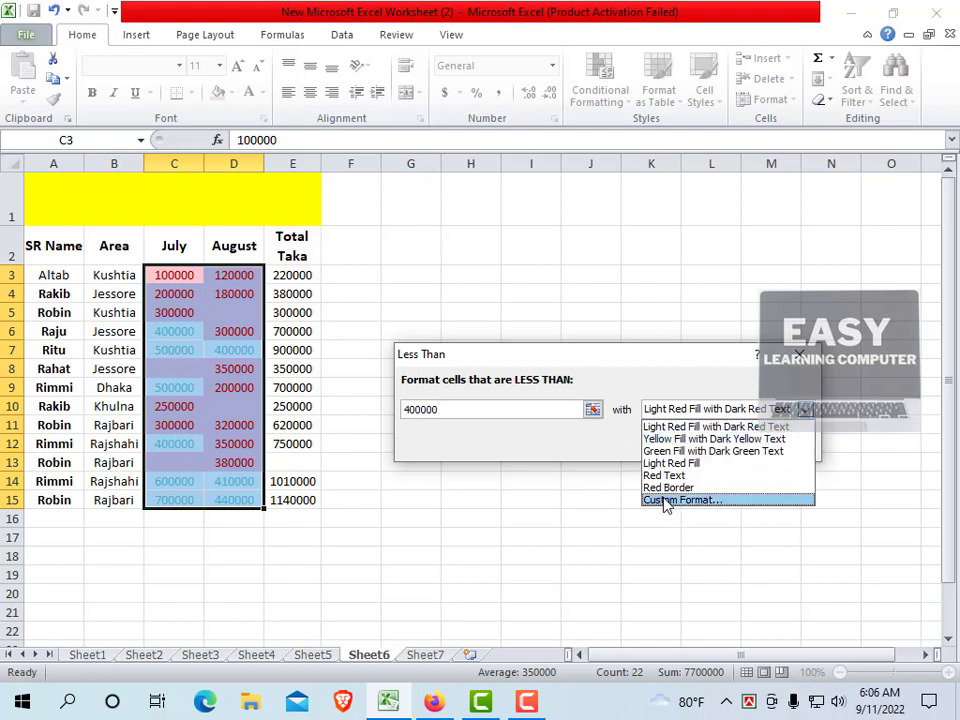
click(691, 452)
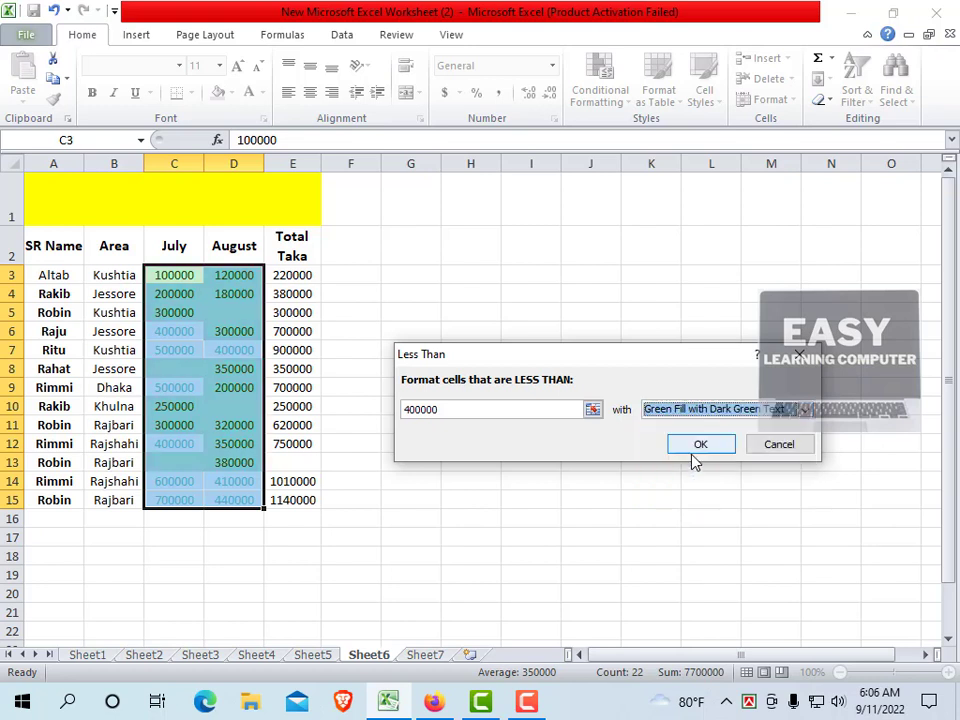
click(803, 410)
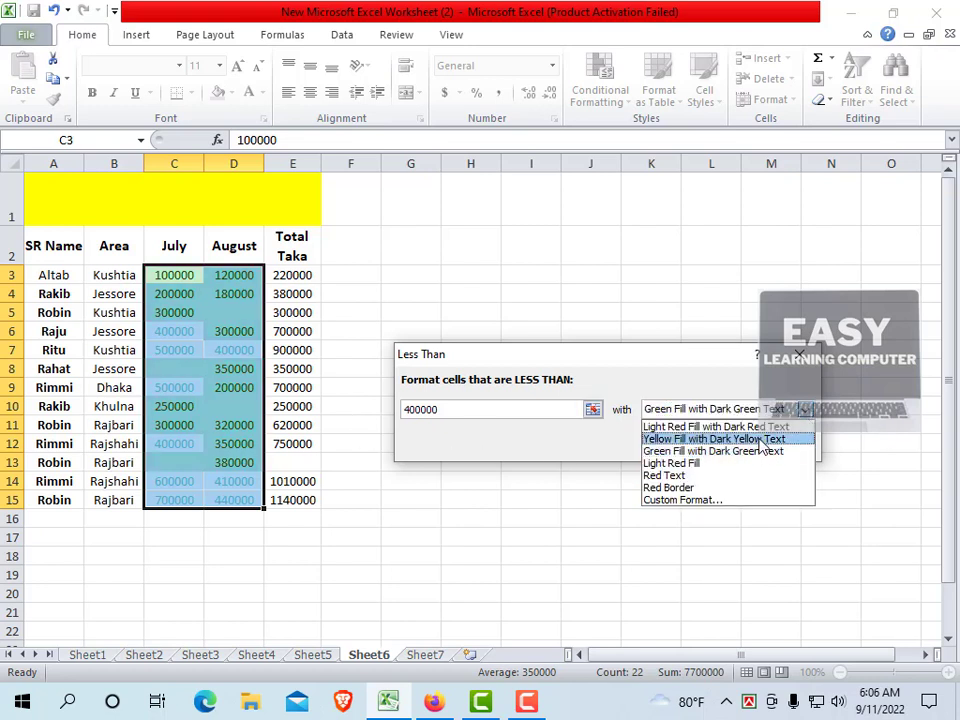
click(771, 436)
click(799, 412)
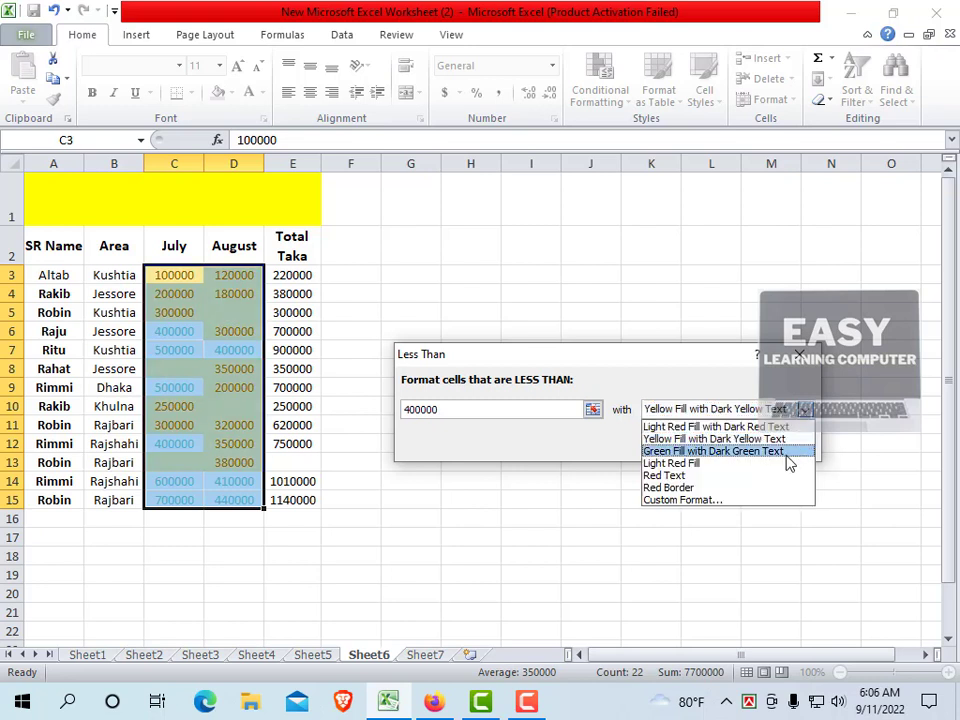
click(705, 452)
click(700, 452)
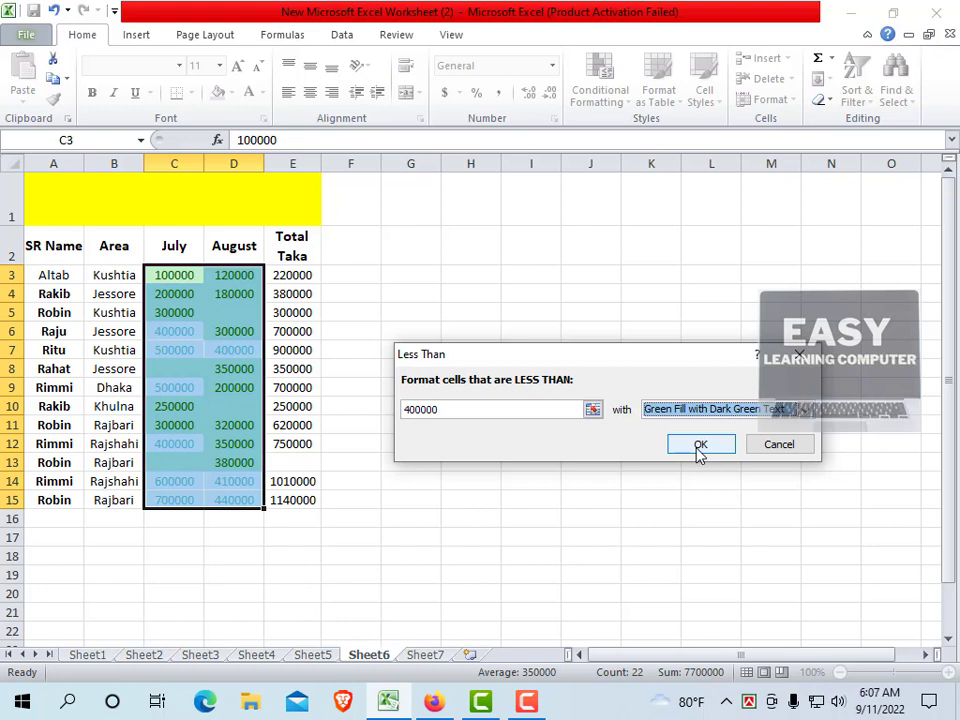
Give the Less Than rule a custom format with the standard dark blue font color and apply it.
click(810, 408)
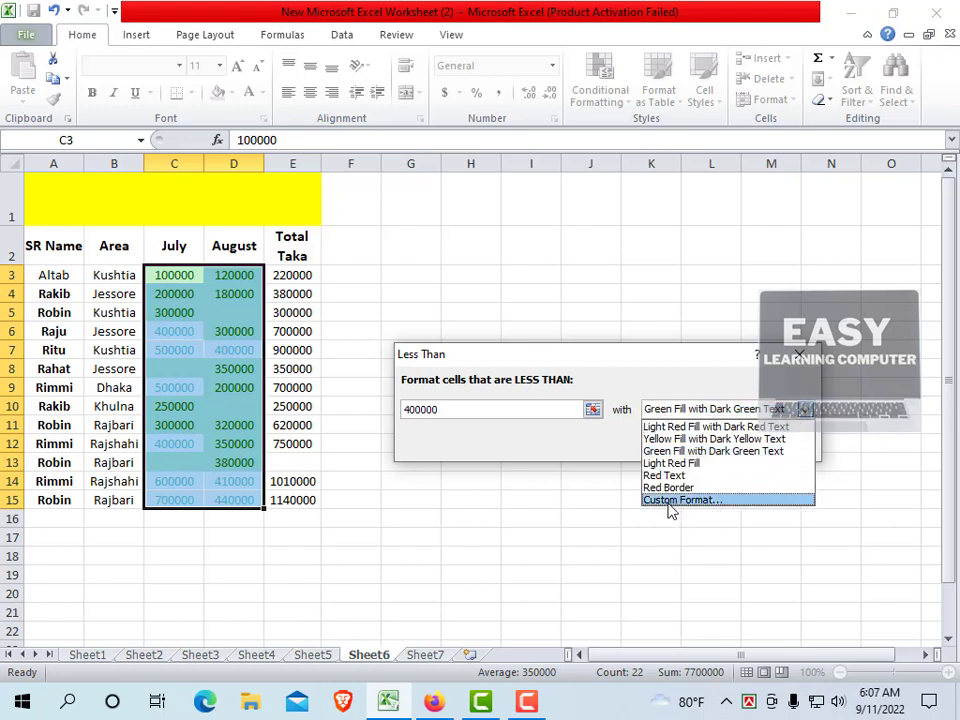
click(676, 503)
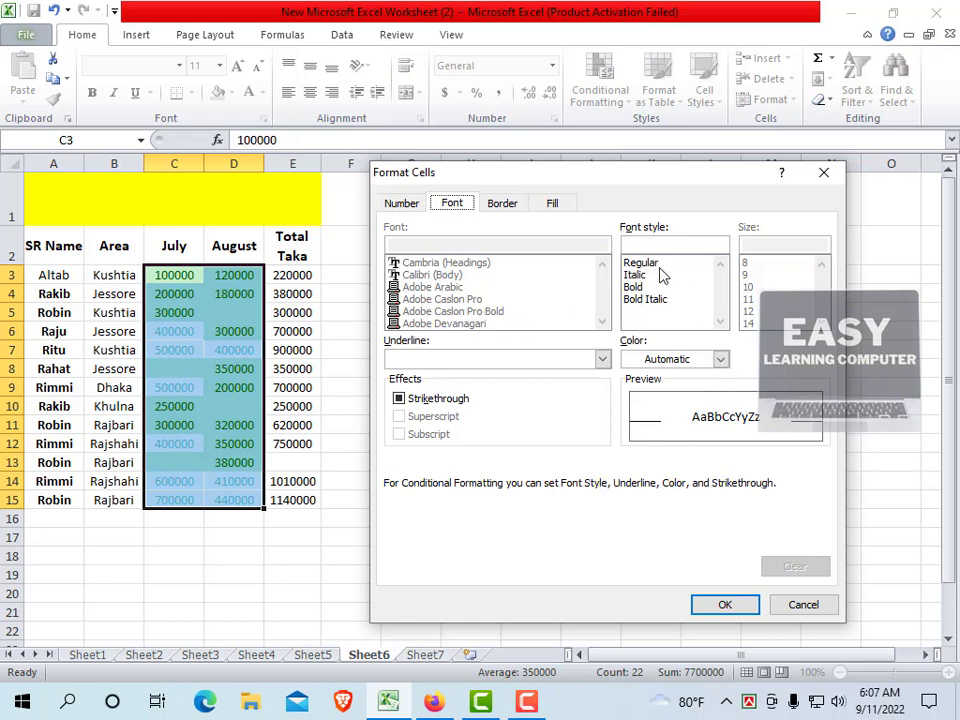
click(720, 359)
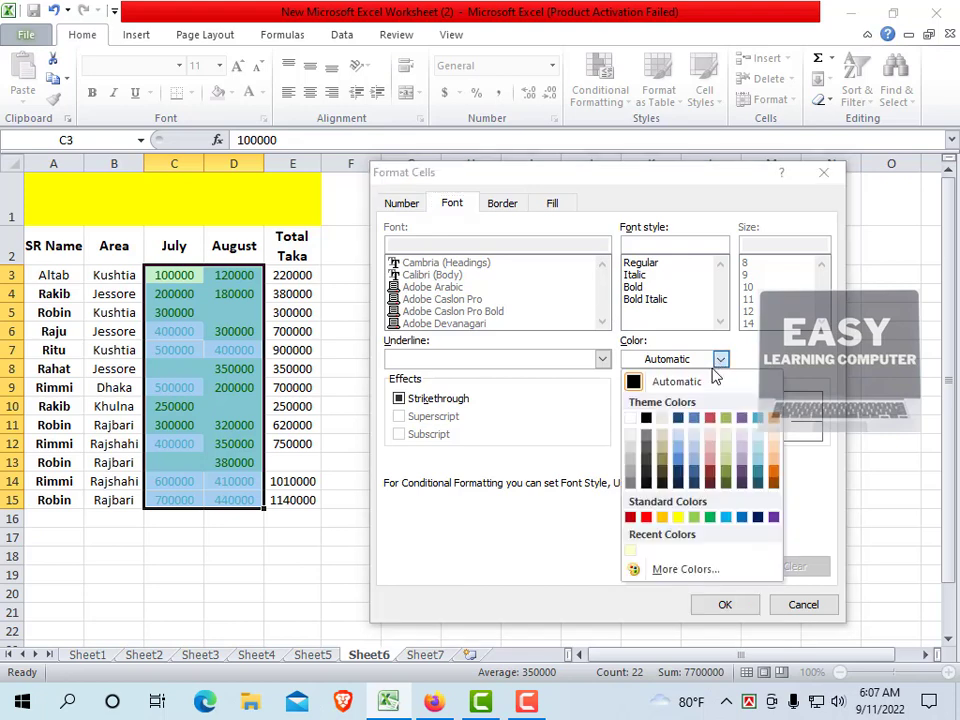
click(757, 518)
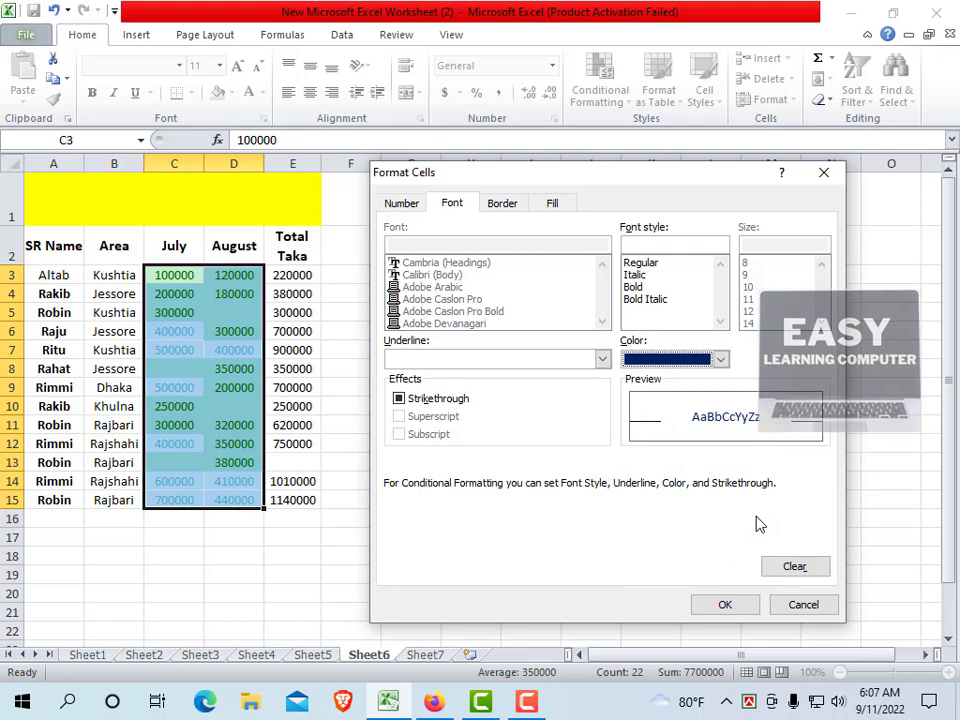
click(727, 605)
click(704, 452)
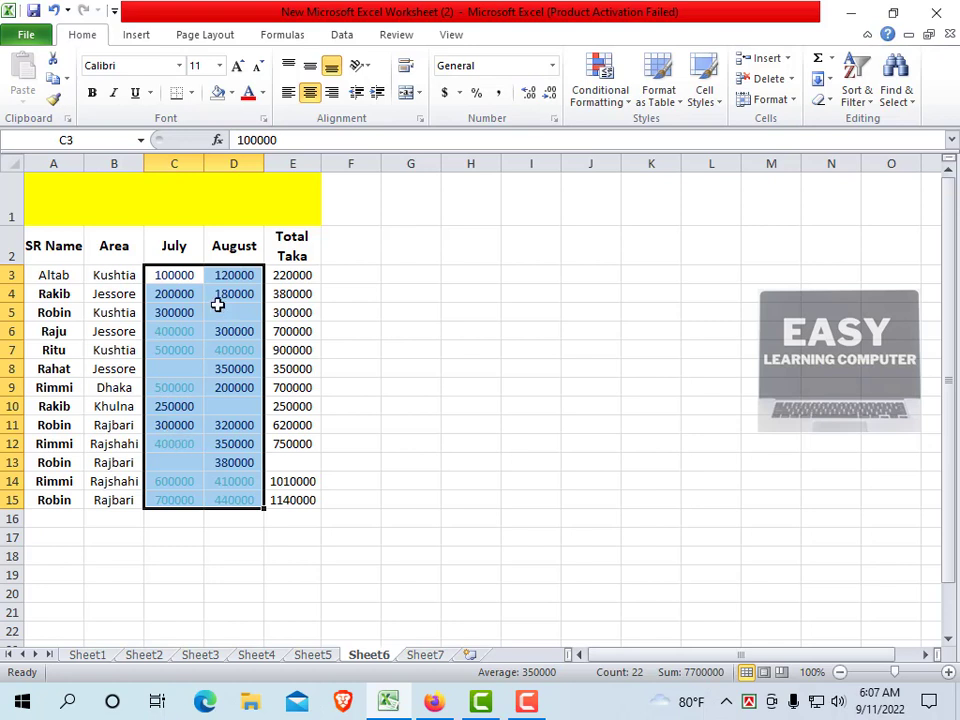
Try a Between highlight rule from 600000 to 1000000 on the Total Taka figures in E3:E15 and close it without applying.
click(332, 437)
drag(273, 278, 285, 493)
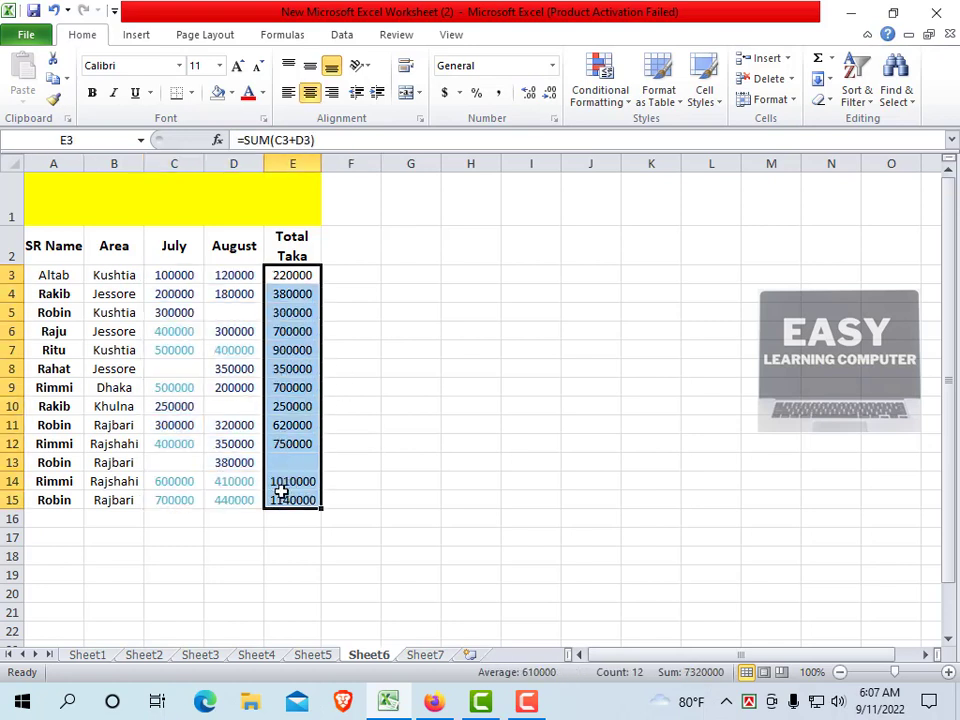
click(607, 108)
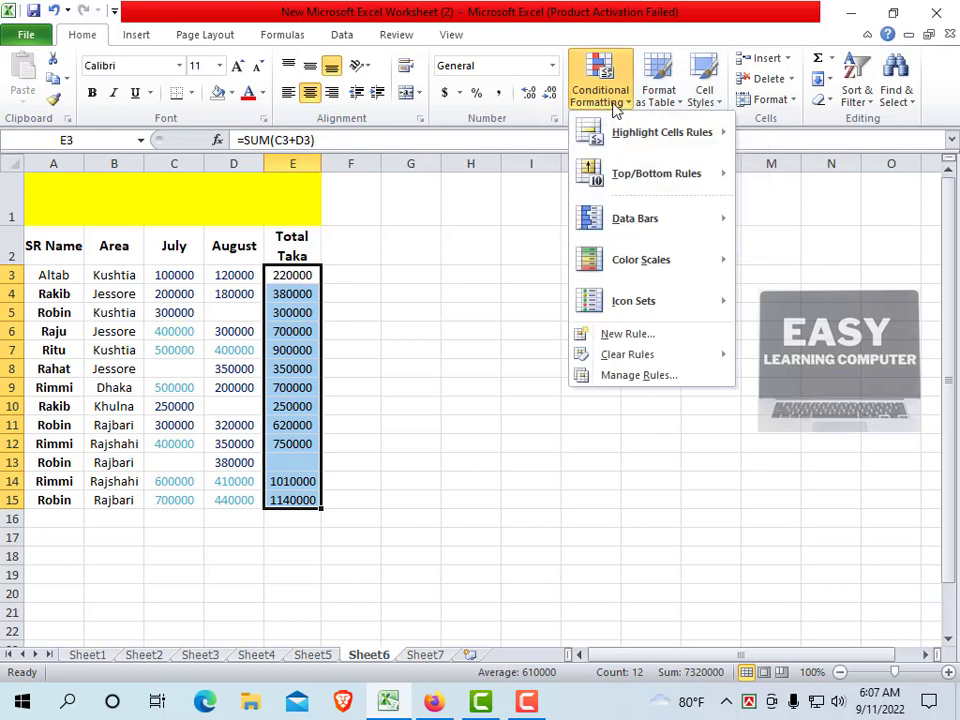
mouse_move(666, 141)
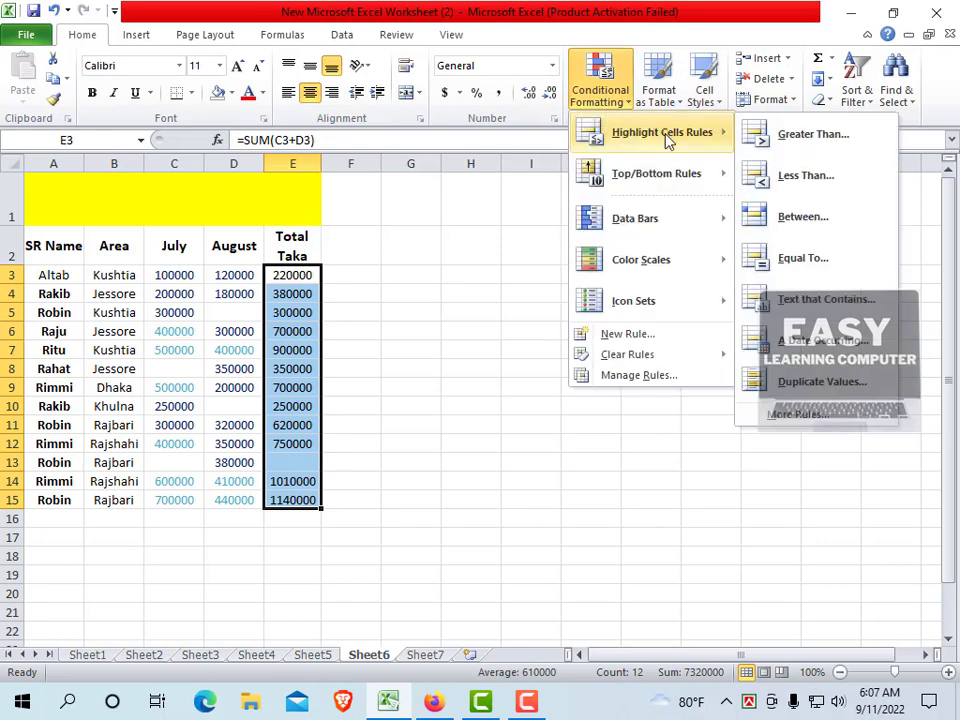
click(800, 220)
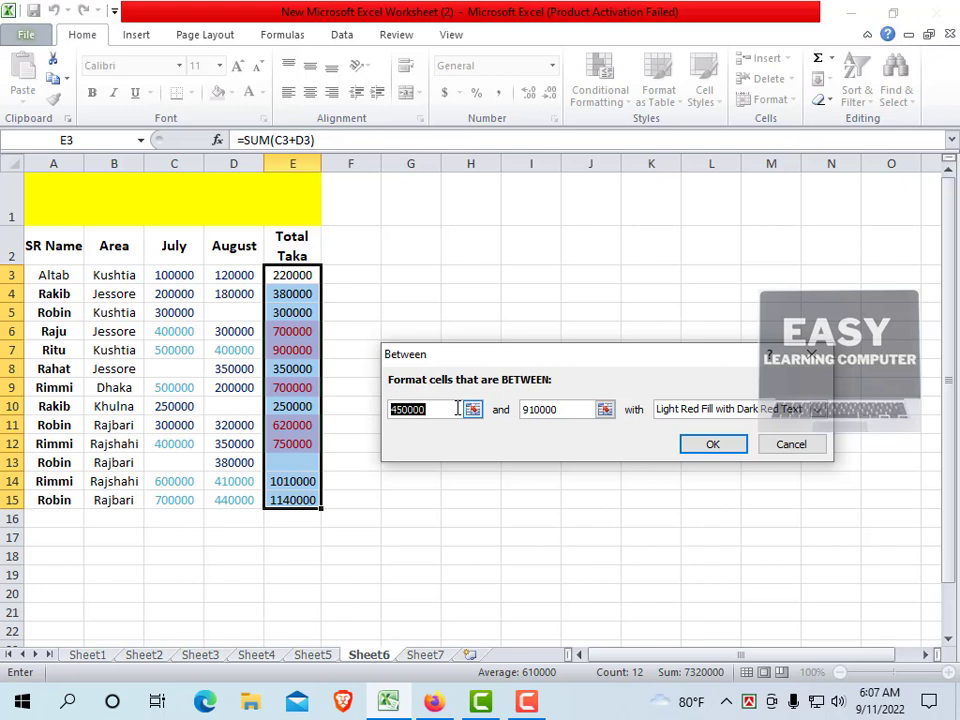
text(600000)
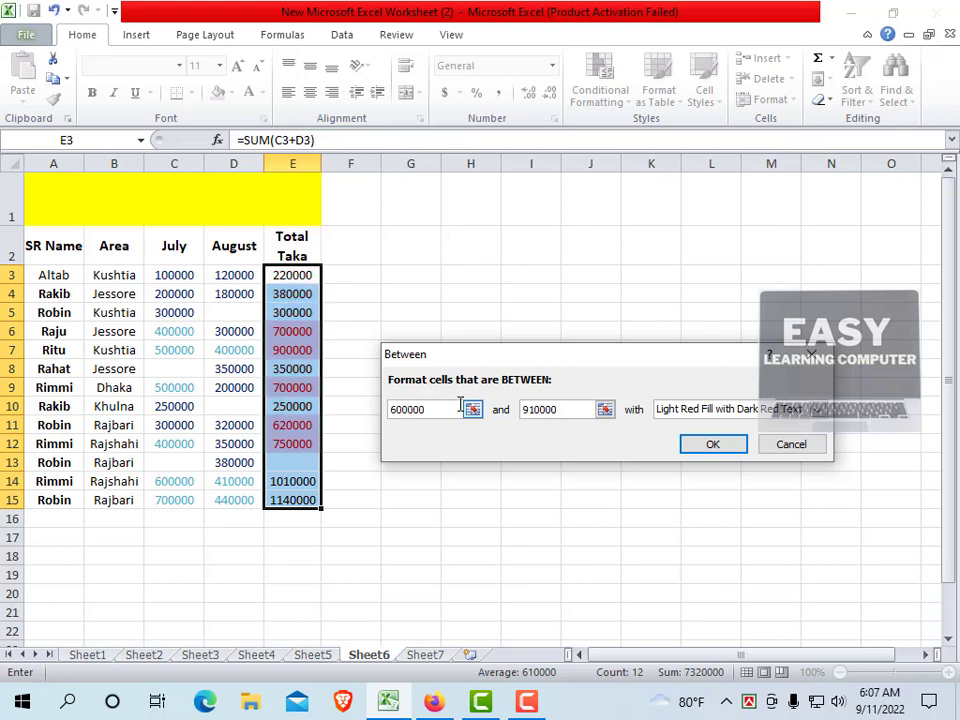
drag(572, 409, 520, 418)
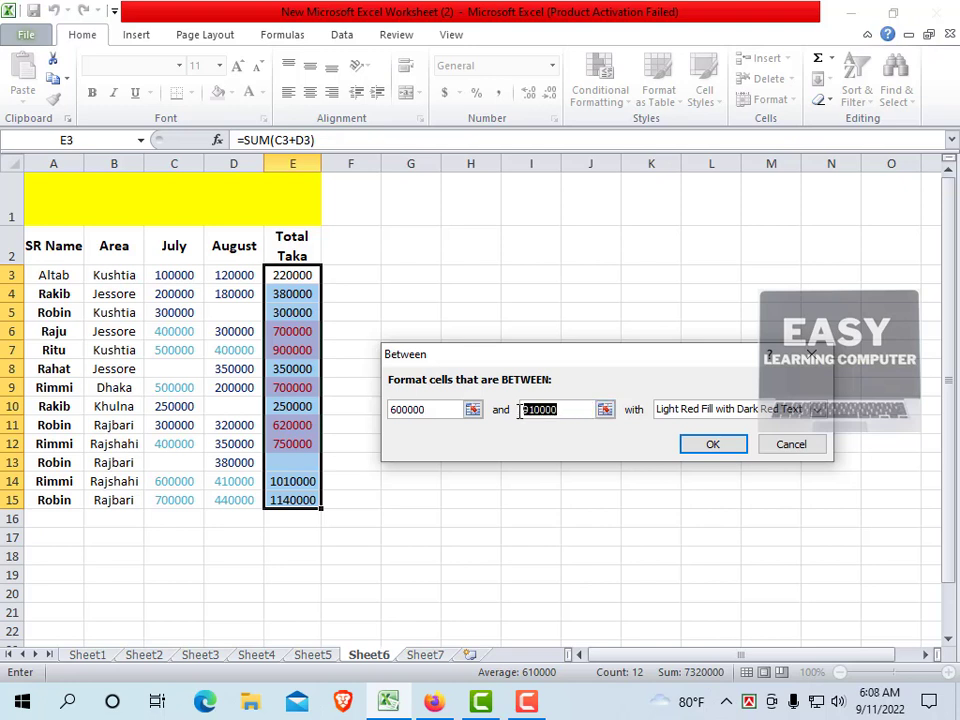
text(1000000)
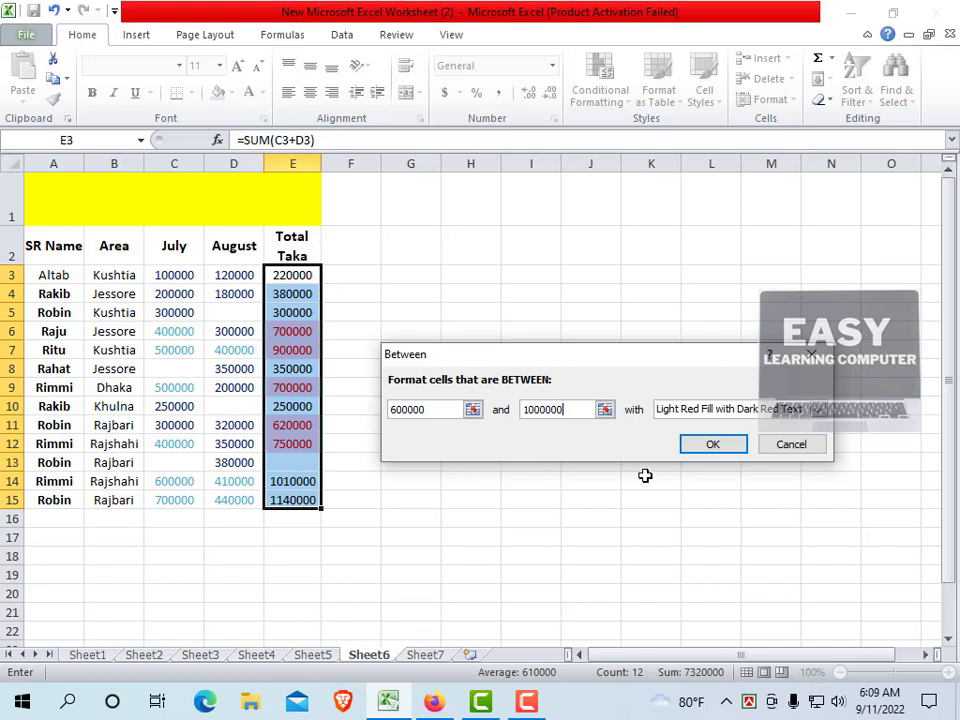
click(800, 409)
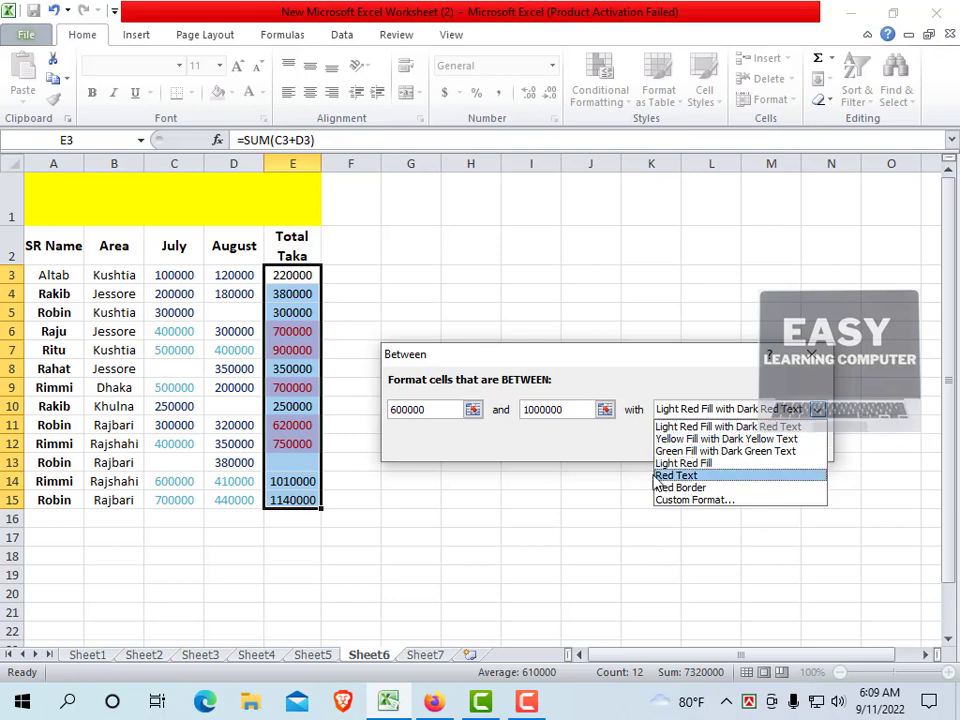
click(608, 478)
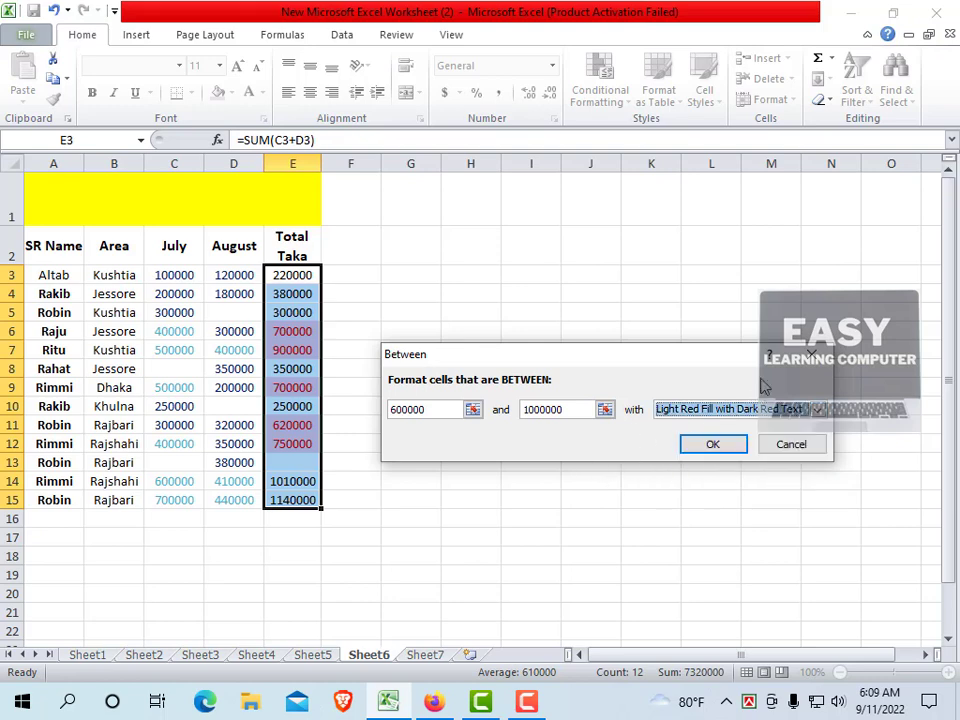
click(811, 354)
Try an Equal To highlight rule for 700000 on the Total Taka figures in E3:E15.
click(631, 106)
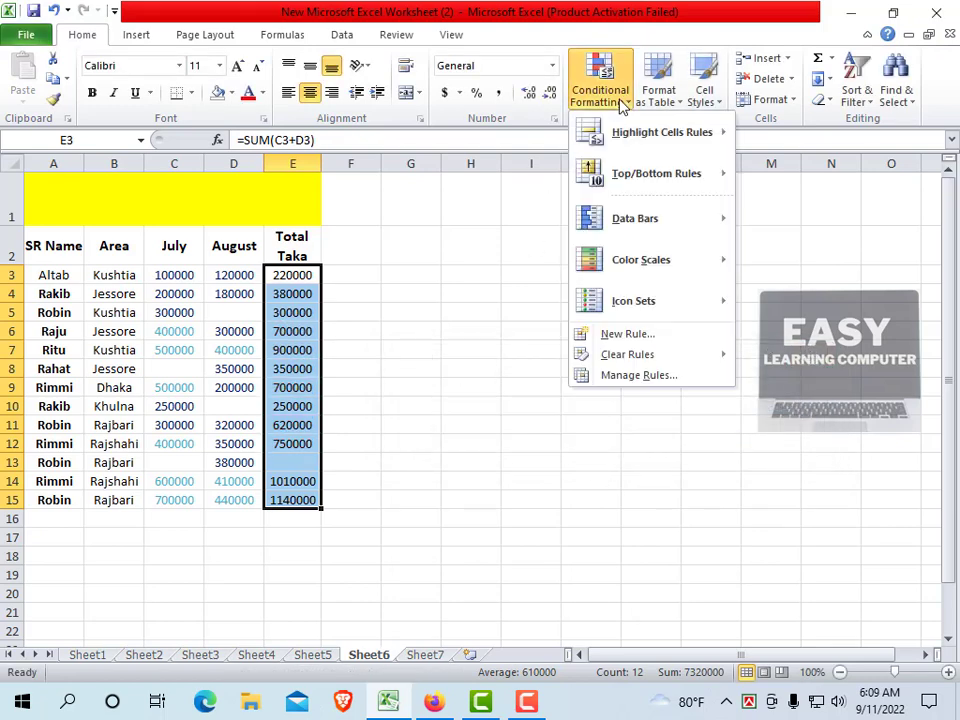
mouse_move(643, 142)
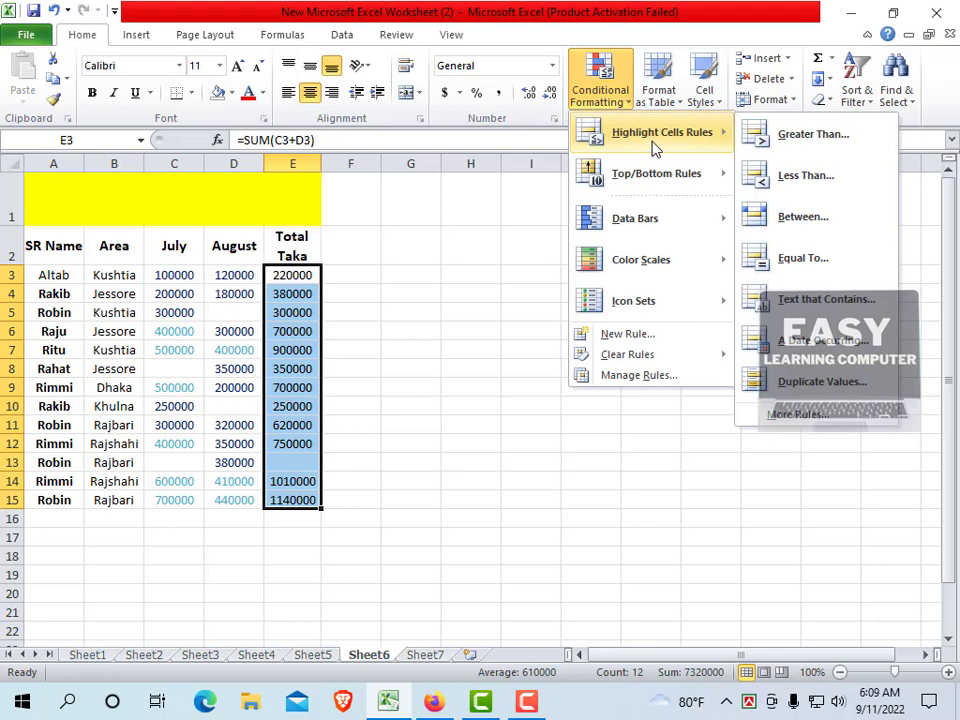
click(795, 262)
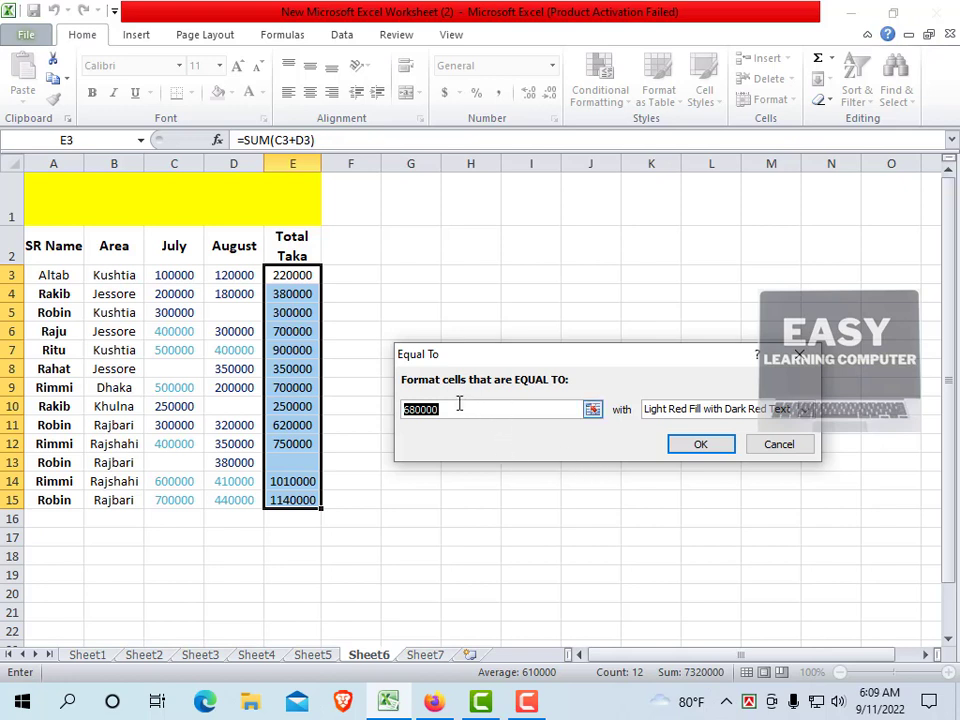
text(7)
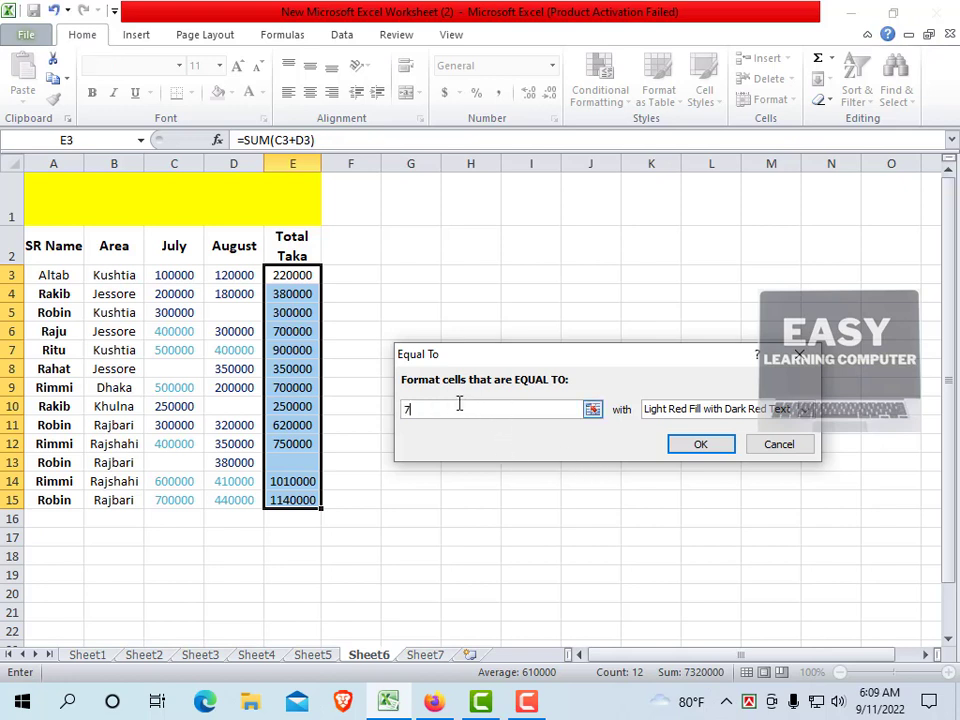
text(00000)
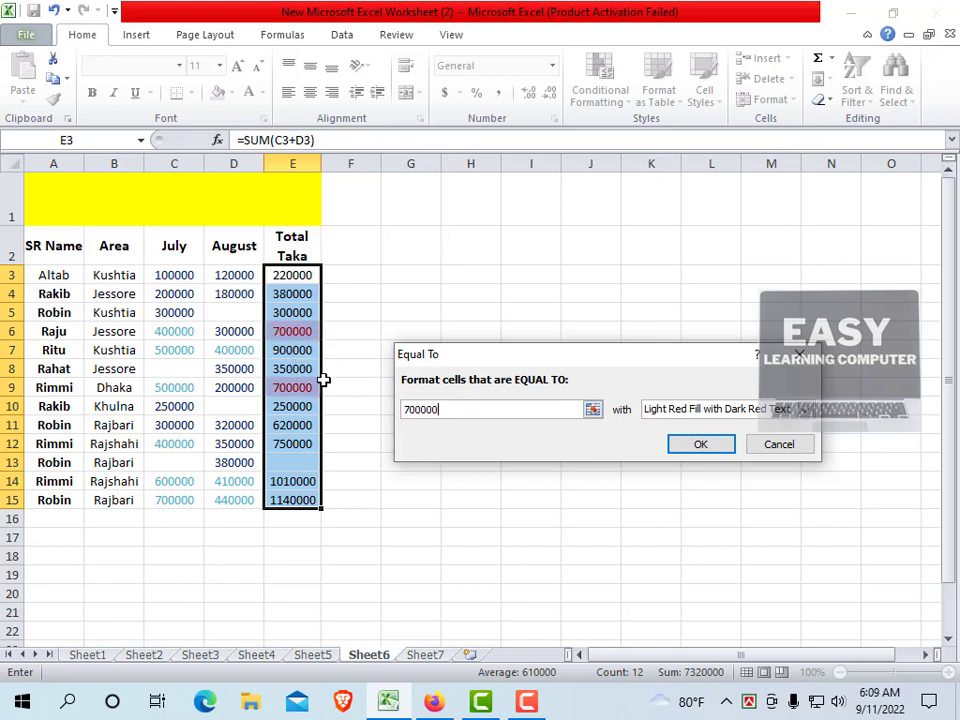
Change the Equal To rule's value to 900000 and close the rule without applying it.
key(BackSpace)
key(BackSpace)
key(BackSpace)
key(BackSpace)
key(BackSpace)
key(BackSpace)
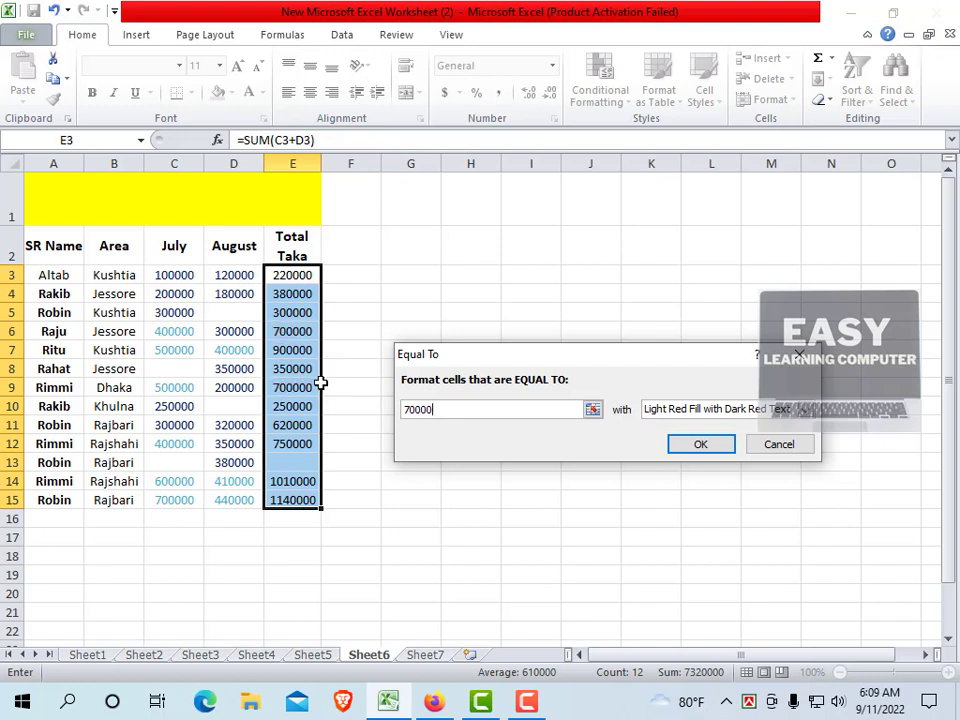
text(900000)
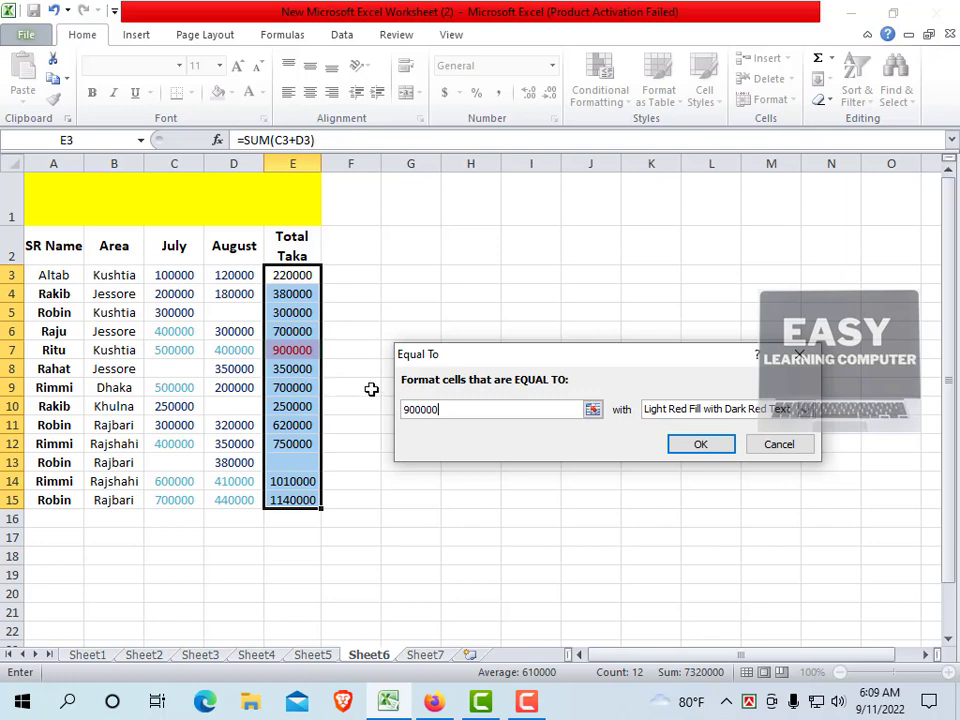
click(800, 356)
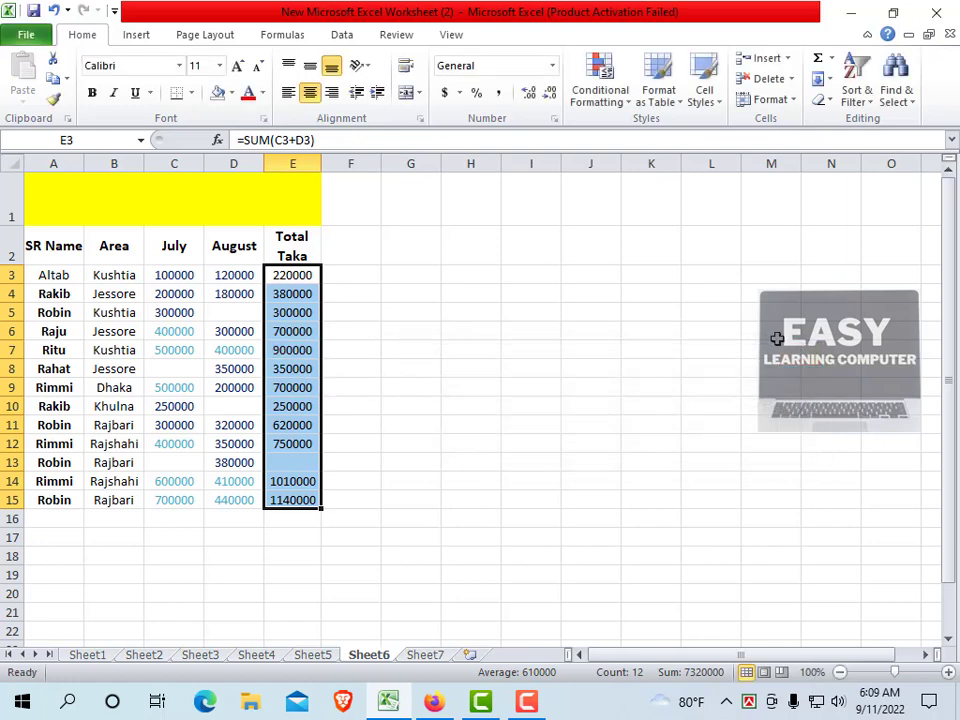
click(601, 92)
mouse_move(696, 143)
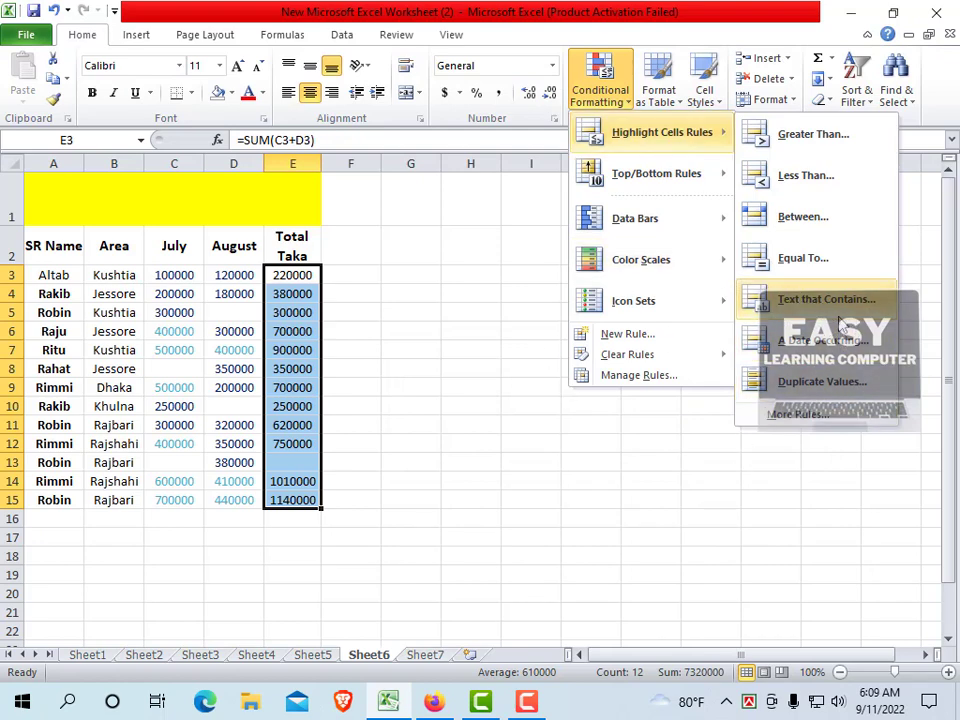
click(459, 510)
click(494, 366)
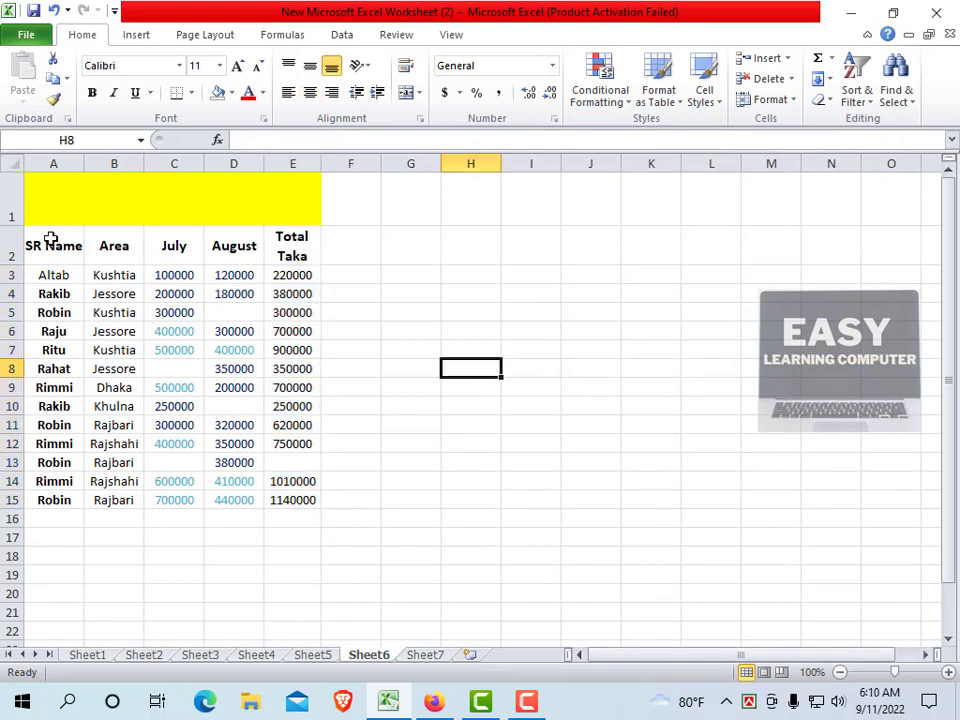
Try a Text That Contains highlight rule on the table in A2:E15, entering a salesperson's first name from the SR Name column.
drag(50, 240, 291, 495)
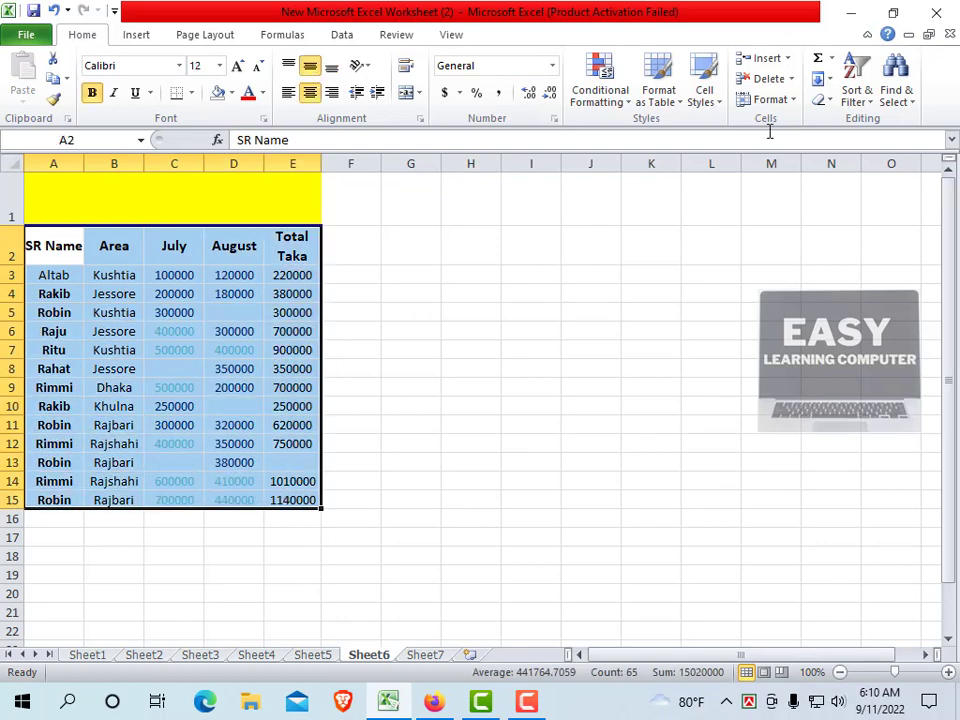
click(605, 100)
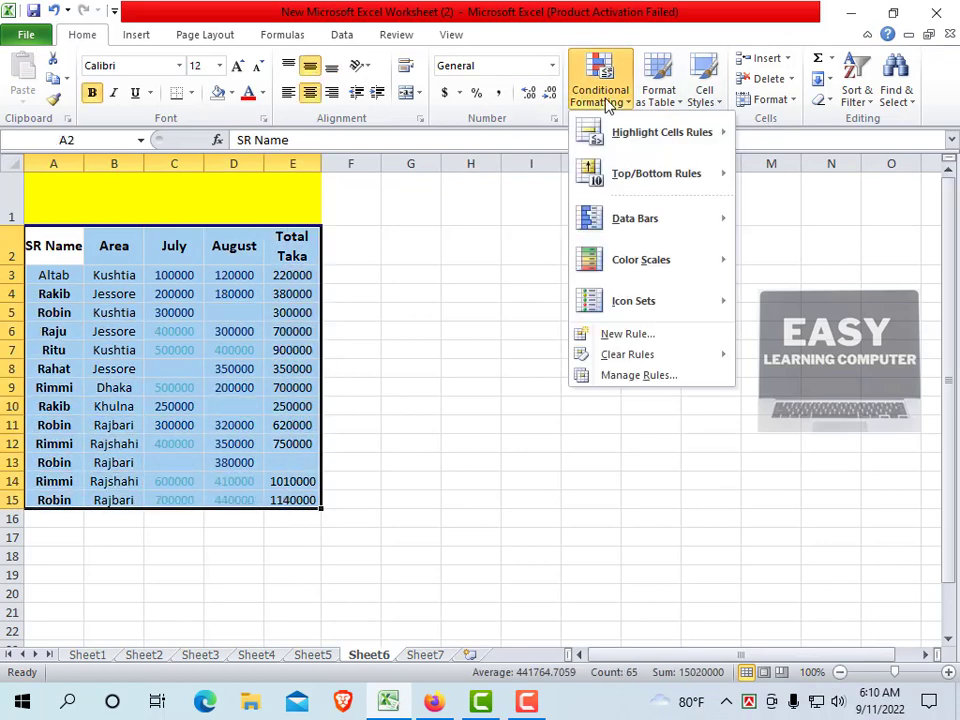
mouse_move(647, 137)
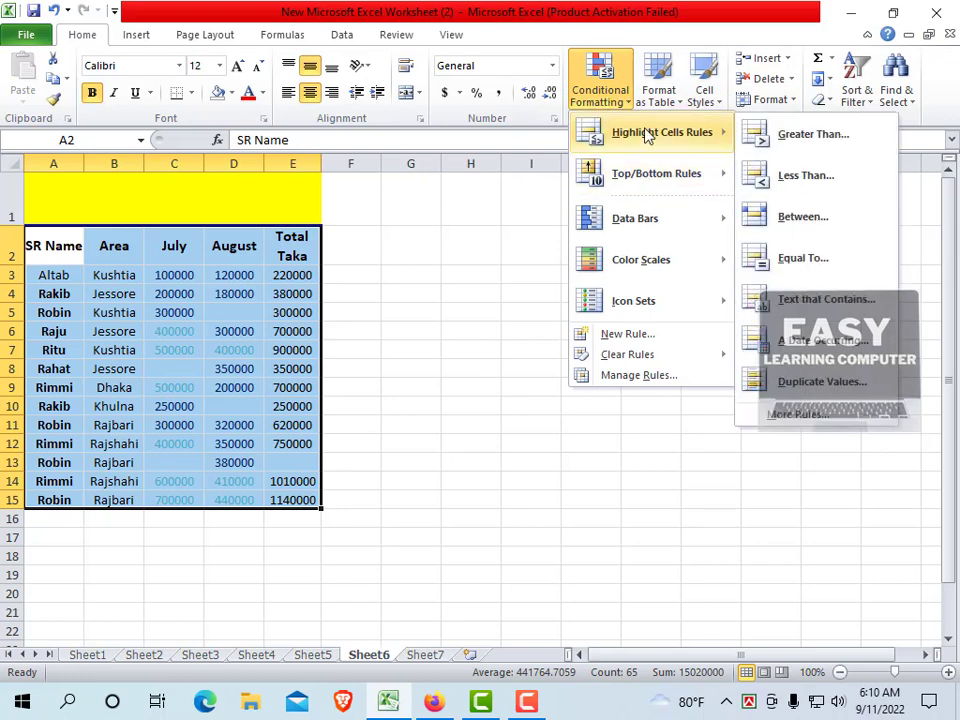
click(813, 305)
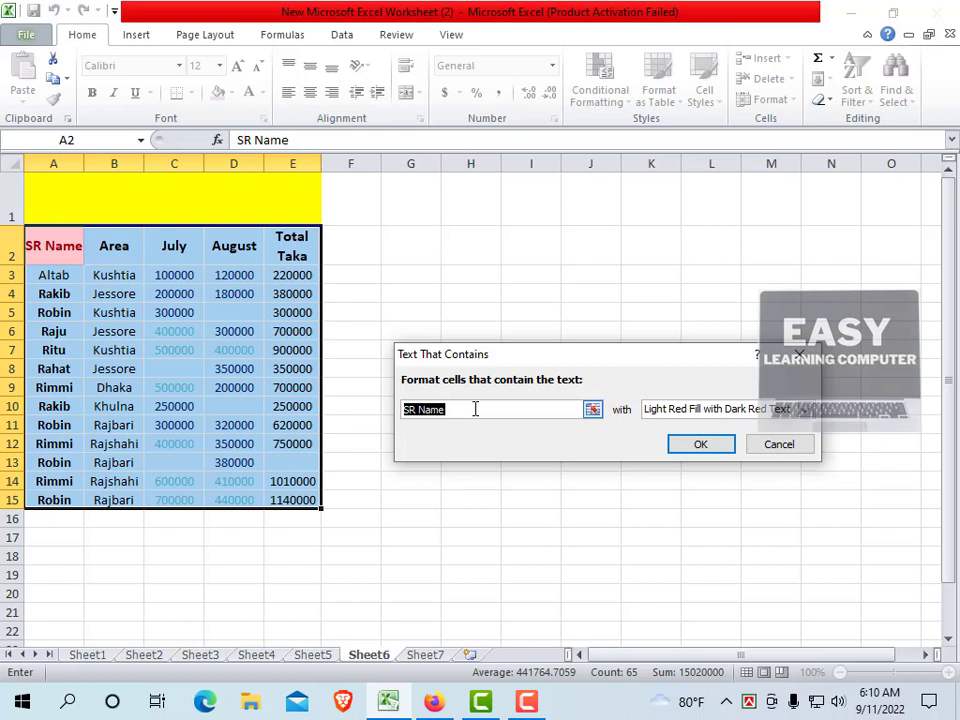
text(Rbi)
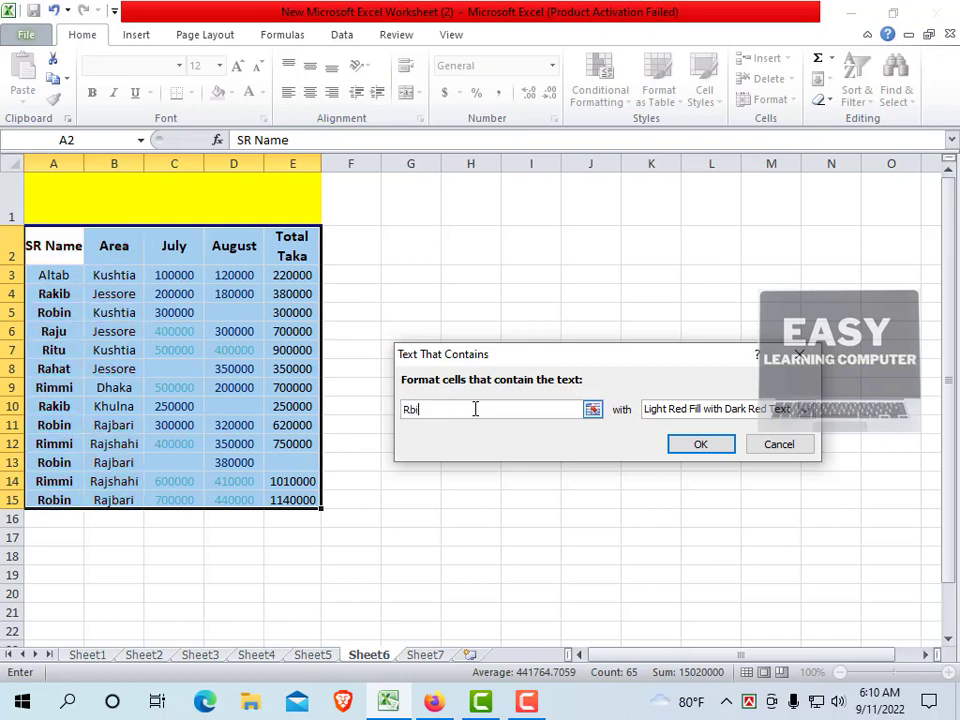
key(BackSpace)
key(BackSpace)
text(obin)
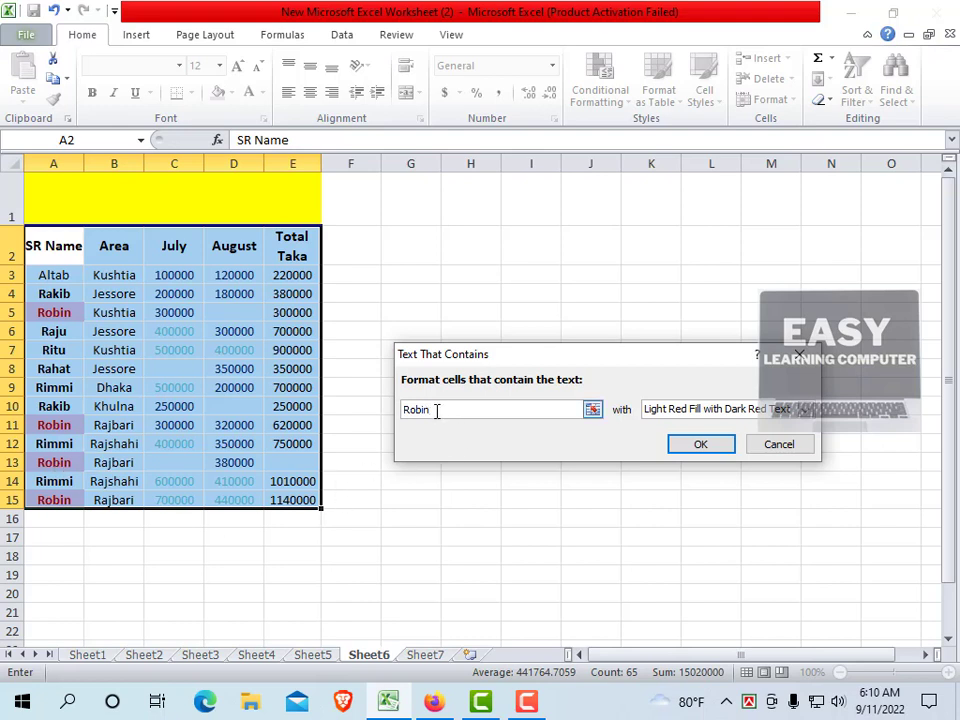
Replace the Text That Contains rule's search text with Jessore and close the rule without applying it.
drag(436, 411, 398, 428)
text(Ju)
key(BackSpace)
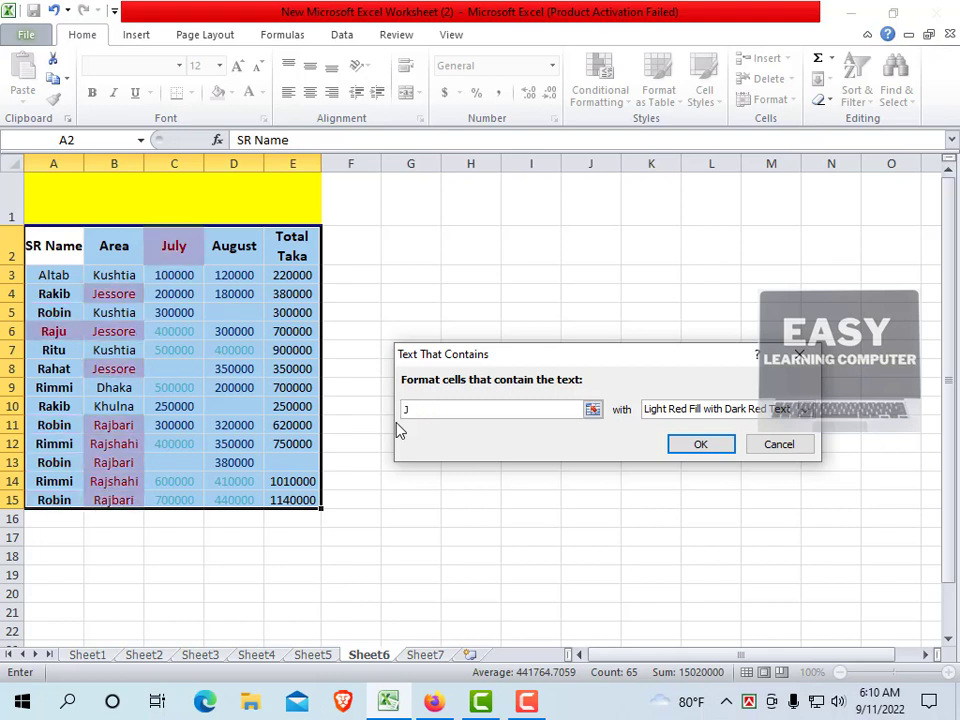
text(es)
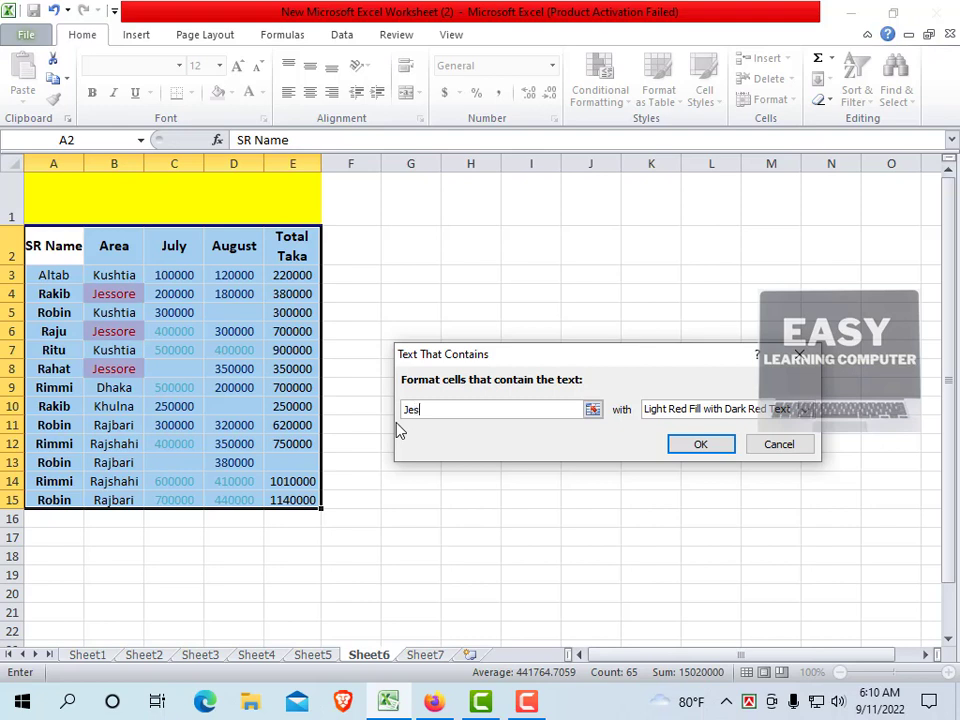
text(sore)
click(800, 362)
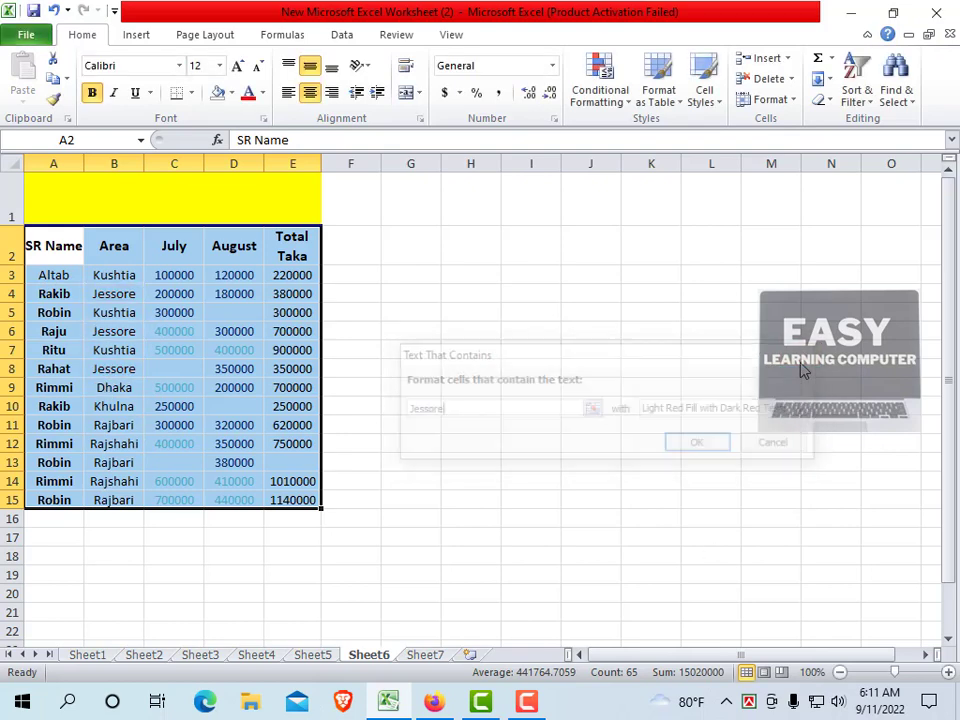
Preview a Top 10 Items rule on the table in A2:E15 with Light Red Fill with Dark Red Text.
click(603, 98)
mouse_move(672, 135)
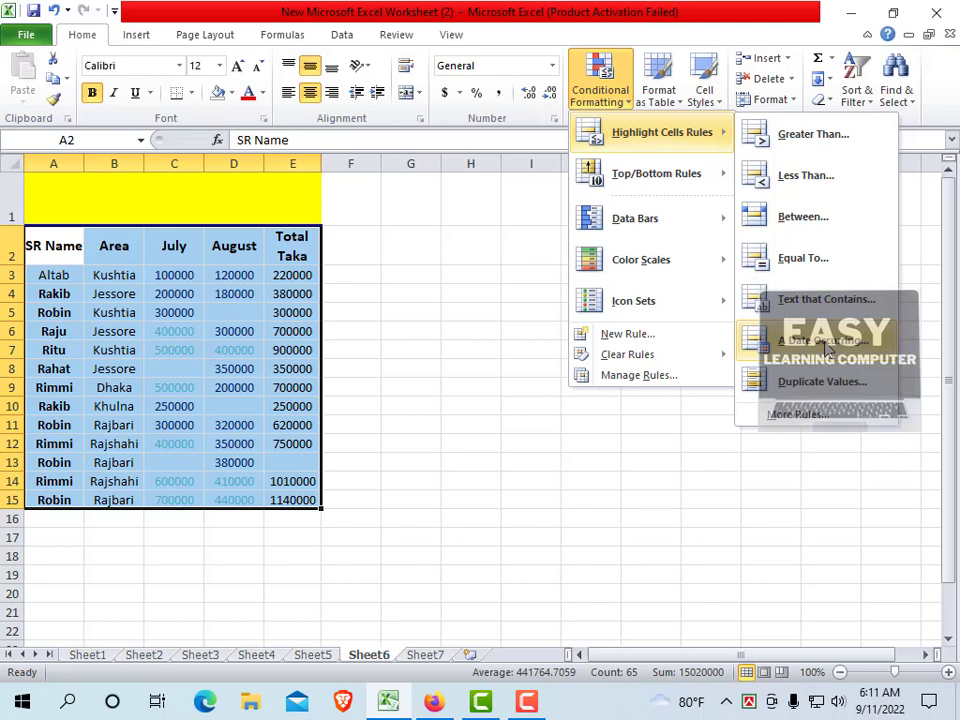
mouse_move(680, 186)
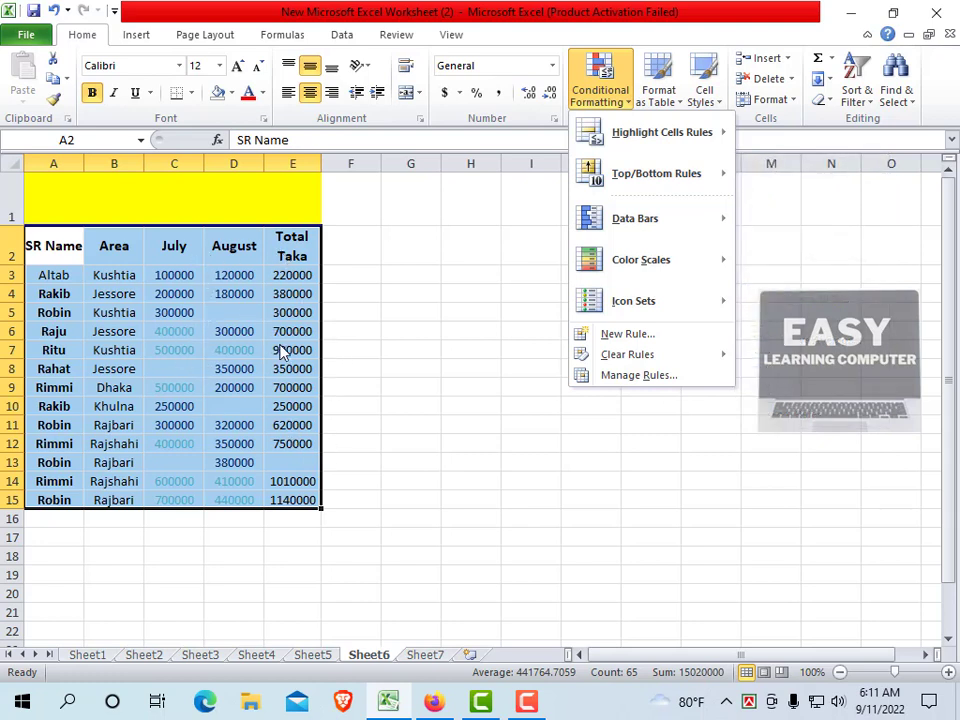
mouse_move(625, 178)
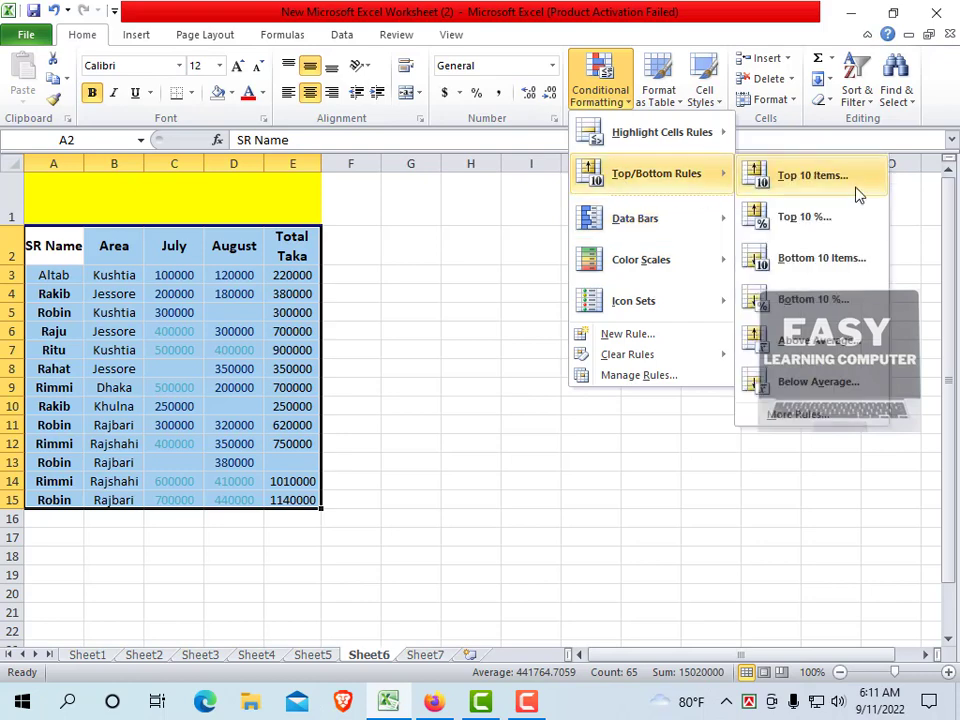
click(812, 176)
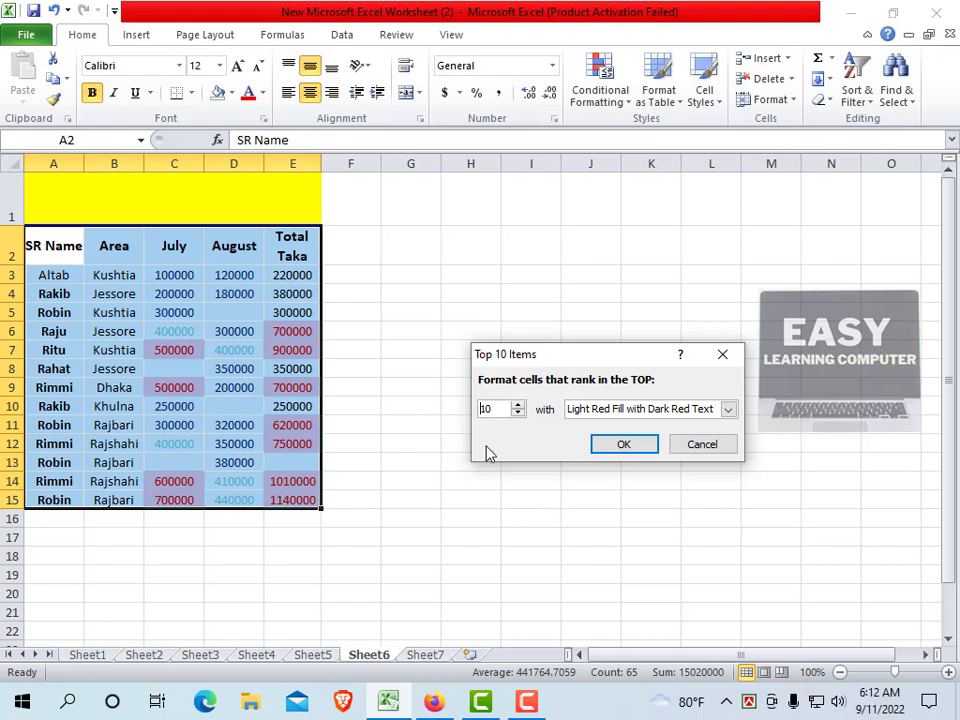
Raise the top items rule's rank count to 15 and close the rule without applying it.
click(518, 405)
click(518, 405)
click(518, 405)
click(518, 405)
click(518, 405)
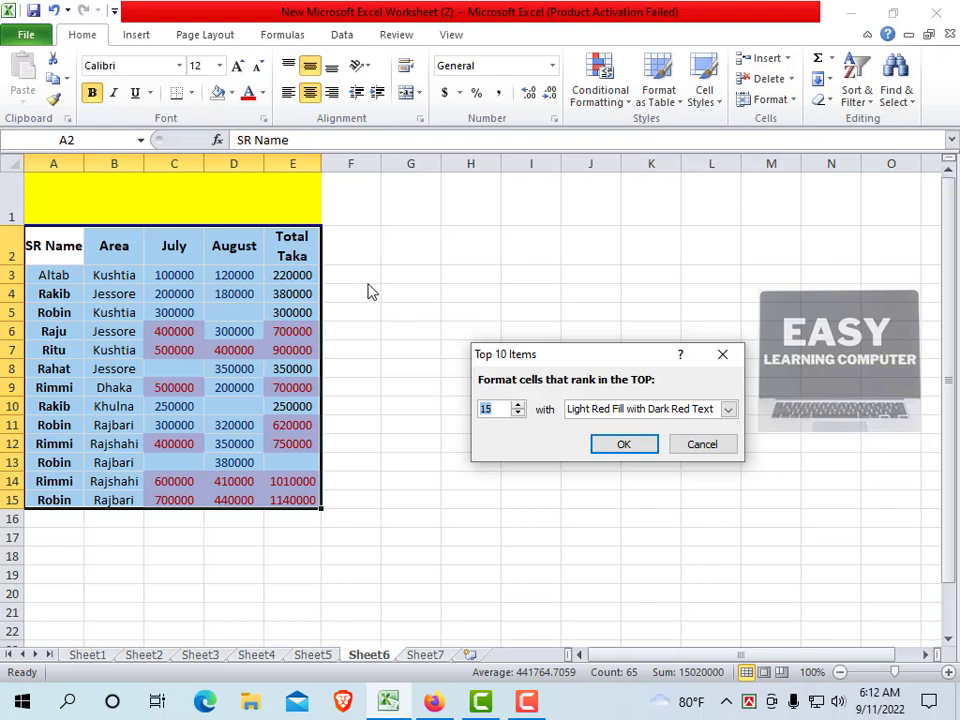
click(724, 354)
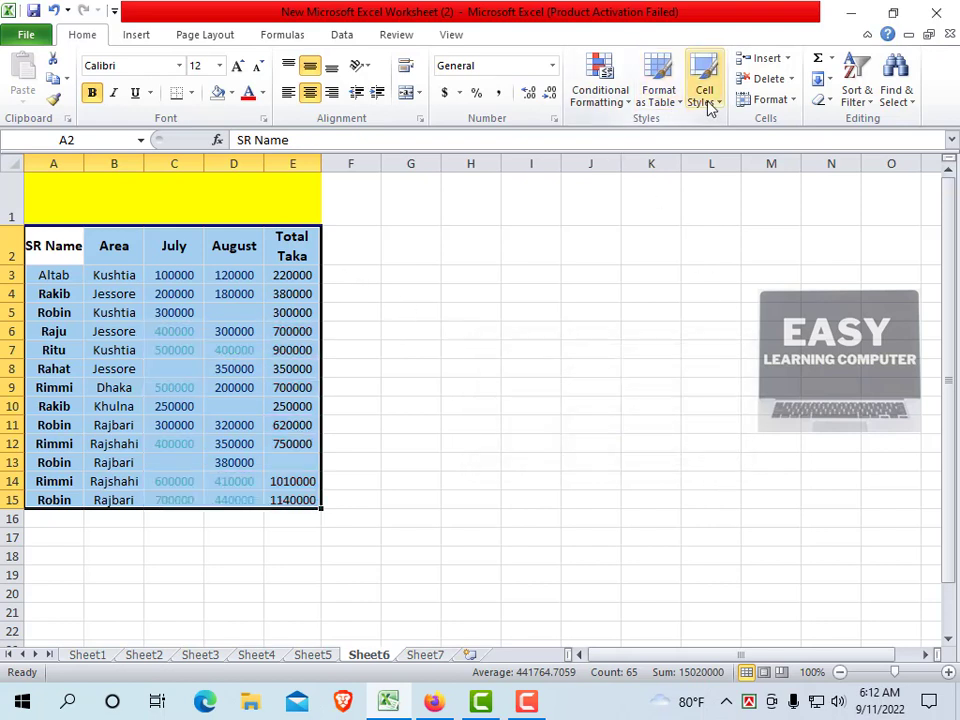
Preview a Top 10% rule on A2:E15 with Light Red Fill with Dark Red Text, raise it to 15%, and close it without applying.
click(606, 106)
mouse_move(632, 188)
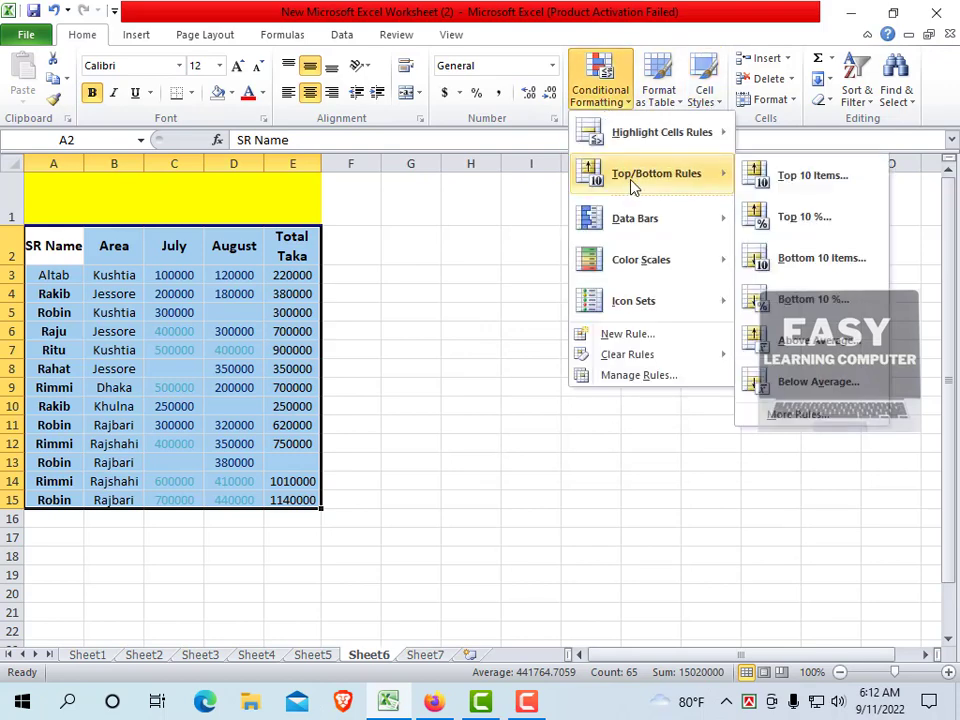
click(806, 217)
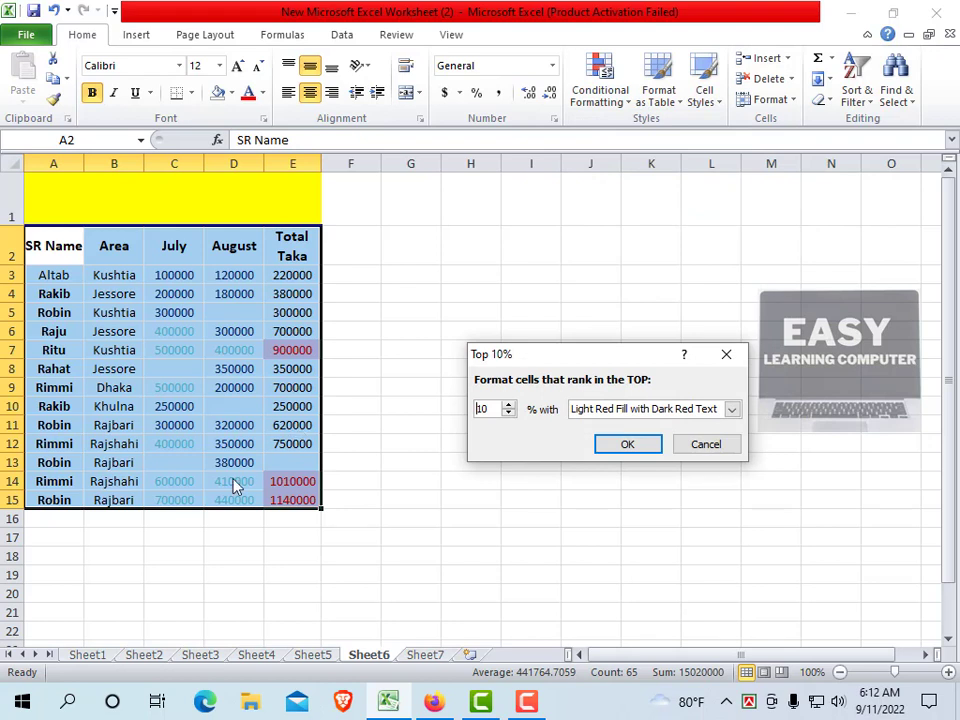
click(508, 405)
click(508, 405)
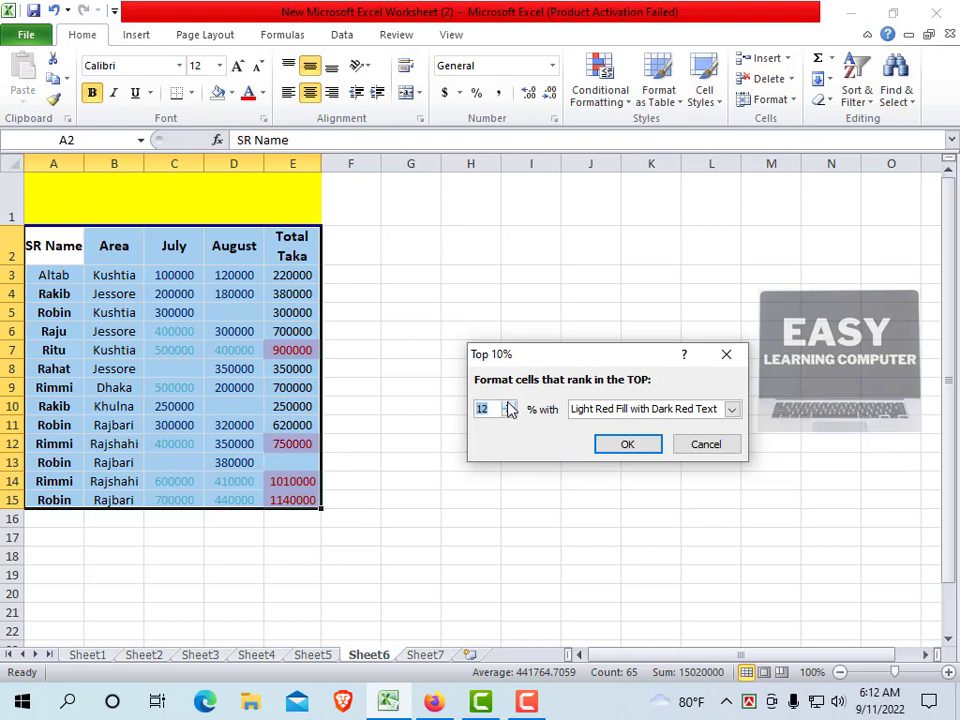
click(508, 405)
click(508, 405)
click(508, 405)
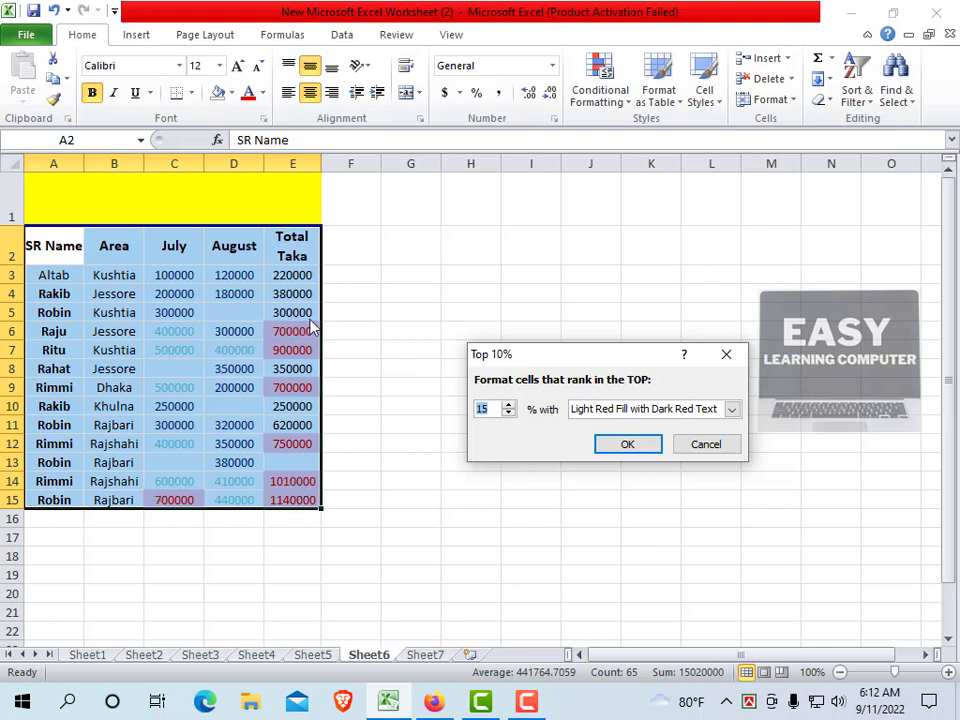
click(727, 355)
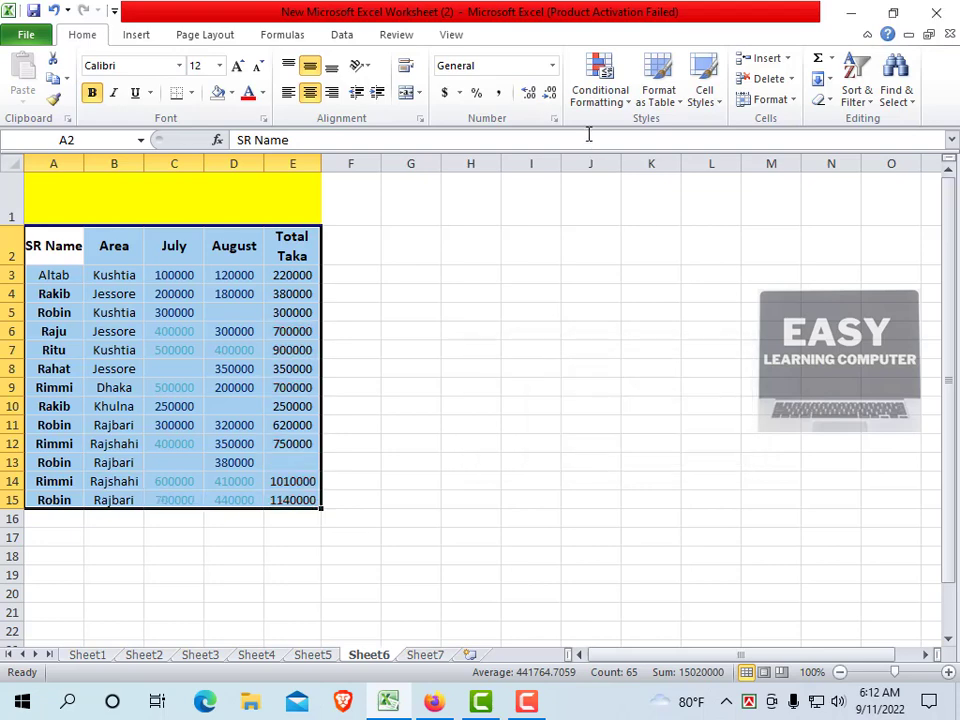
Apply red gradient-fill data bars to the sales table in A2:E15.
click(601, 100)
mouse_move(645, 176)
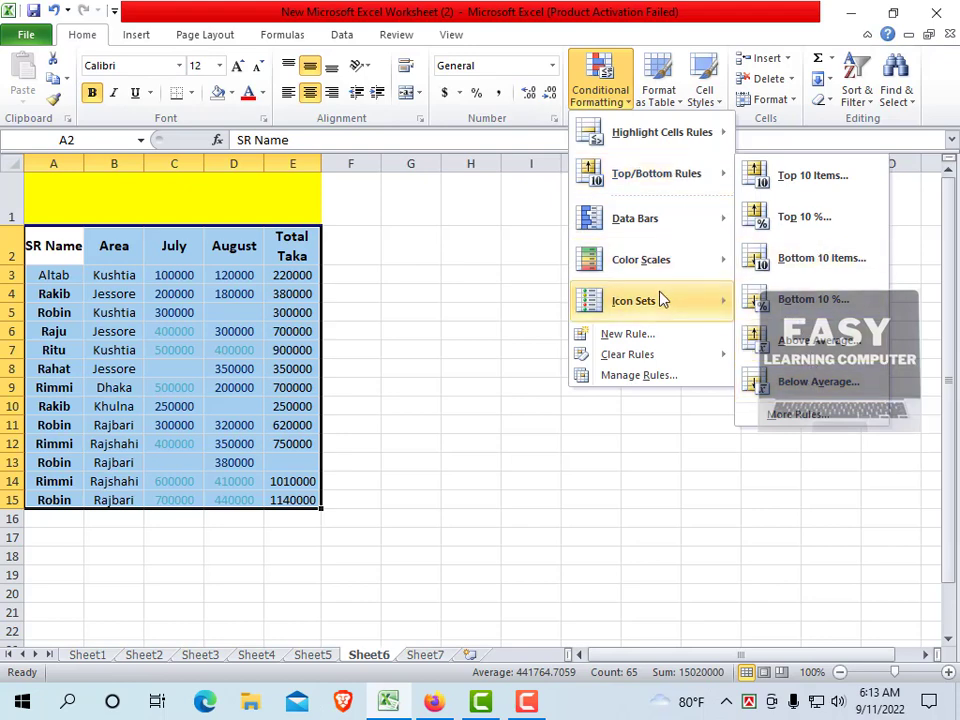
mouse_move(650, 276)
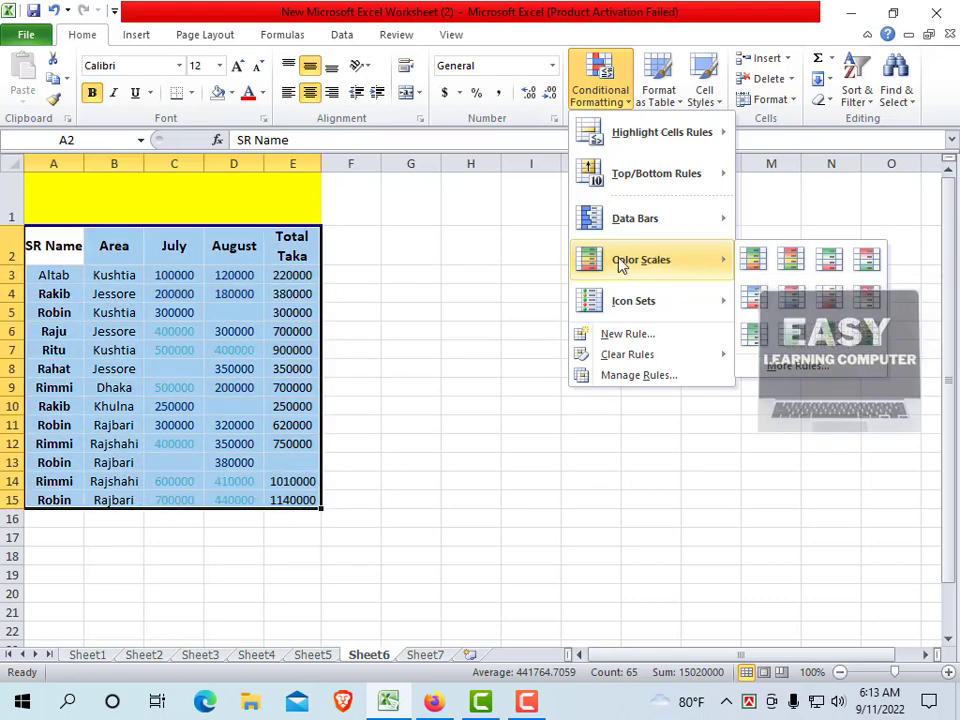
mouse_move(645, 220)
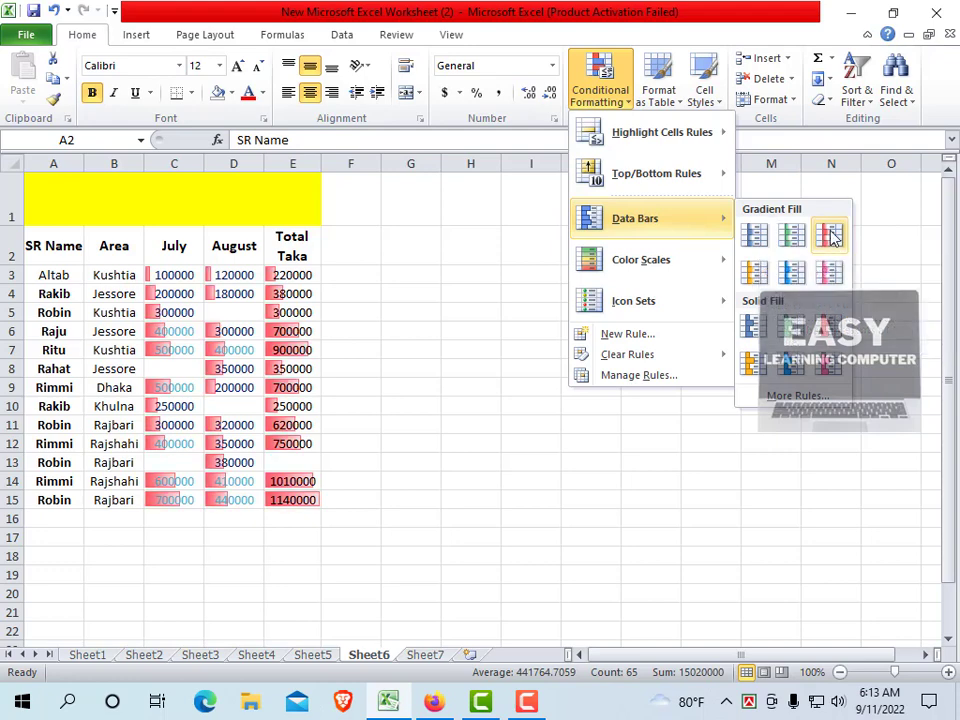
click(829, 235)
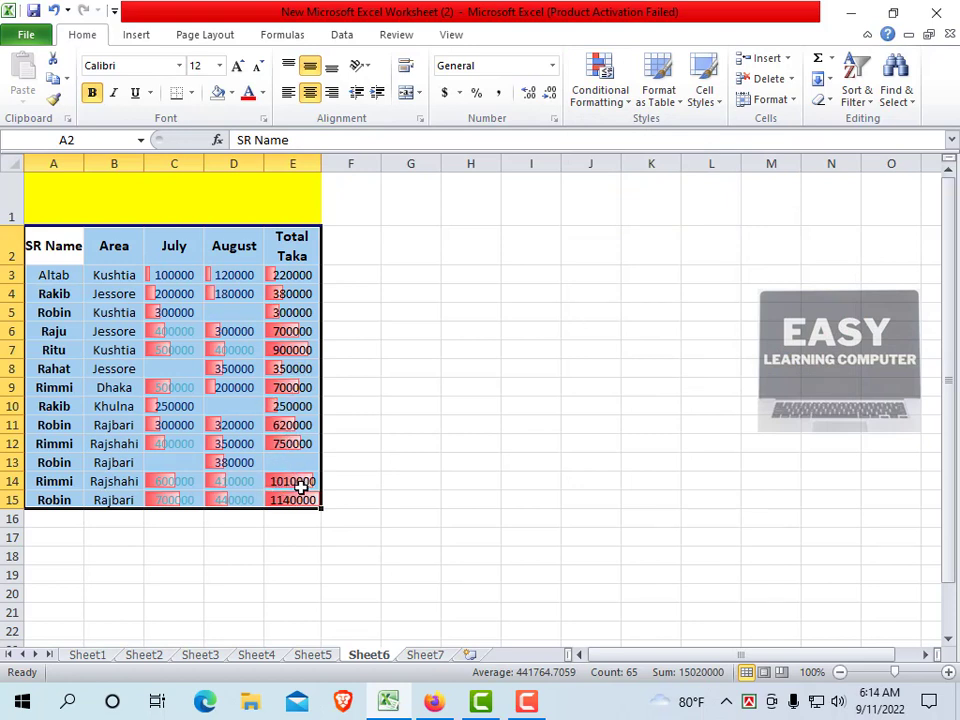
Preview the Red - Yellow - Green color scale on A2:E15 and browse the icon sets without applying either.
click(601, 112)
mouse_move(624, 251)
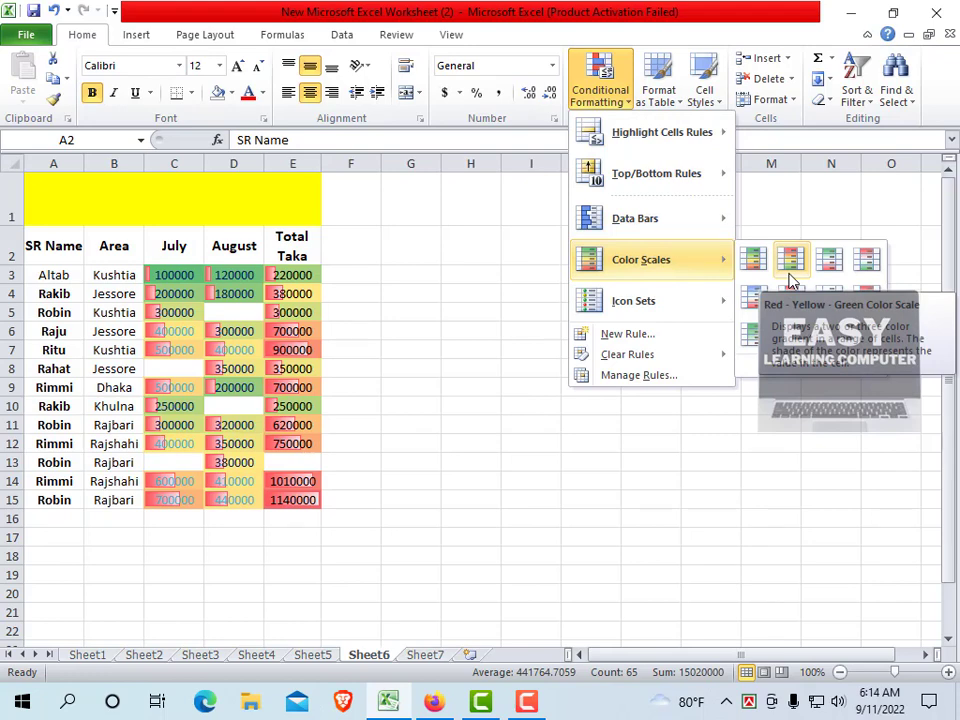
mouse_move(655, 300)
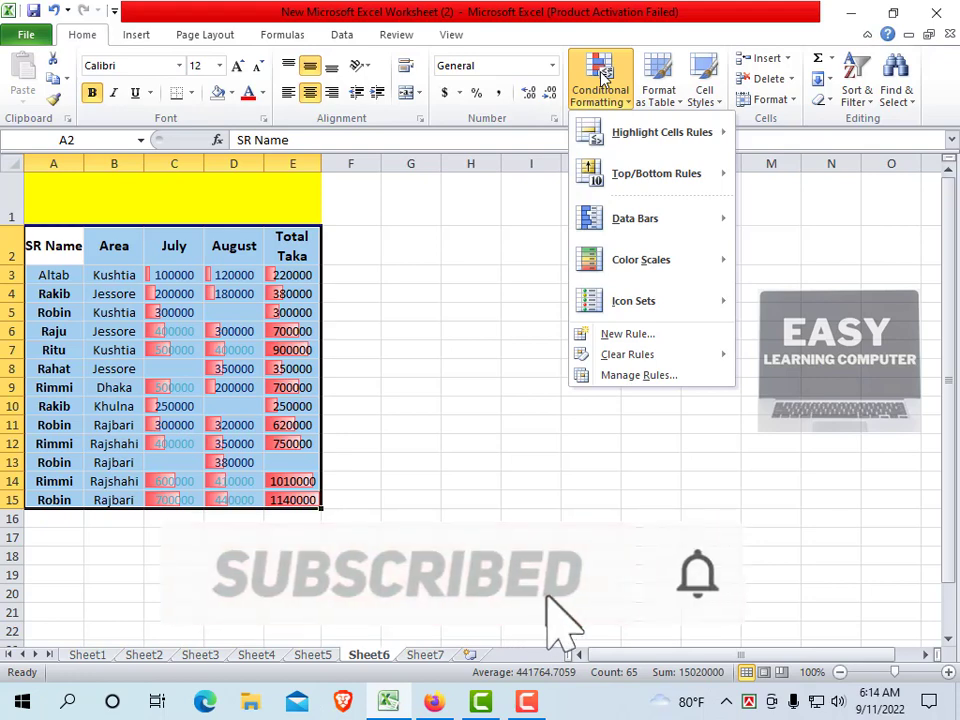
click(590, 454)
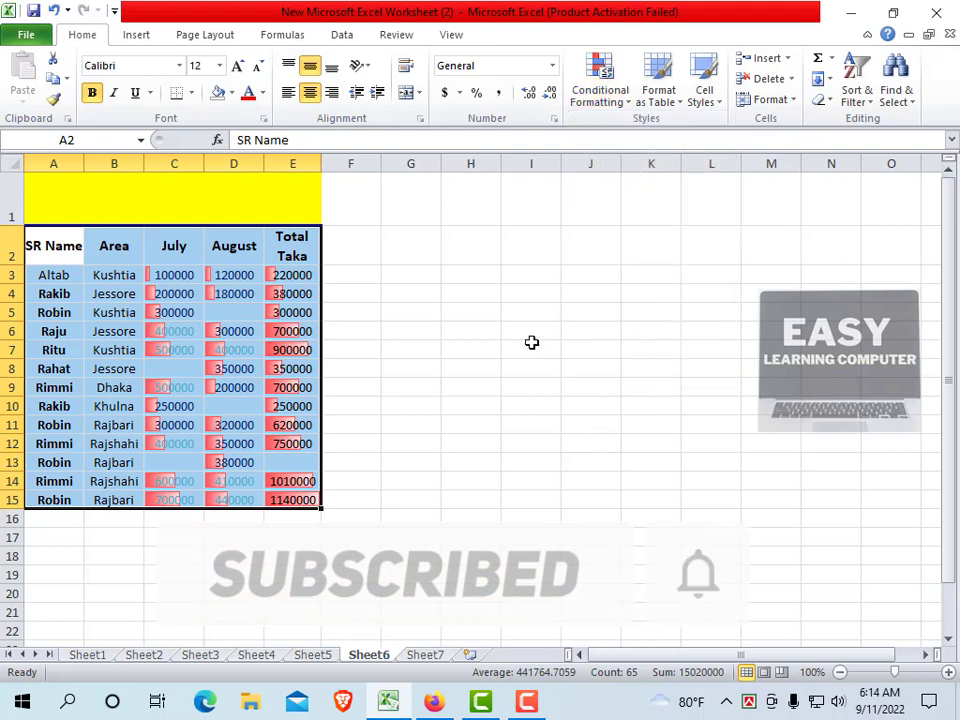